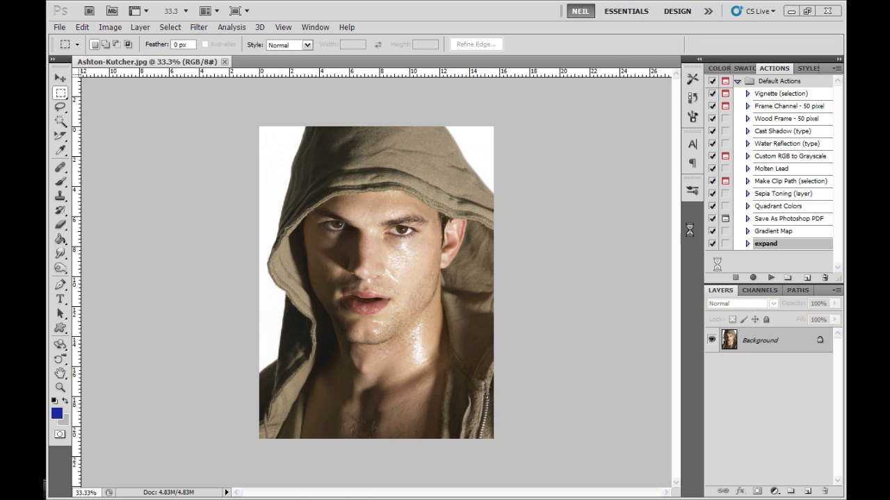
Duplicate the Background layer and hide the original.
drag(779, 339, 807, 490)
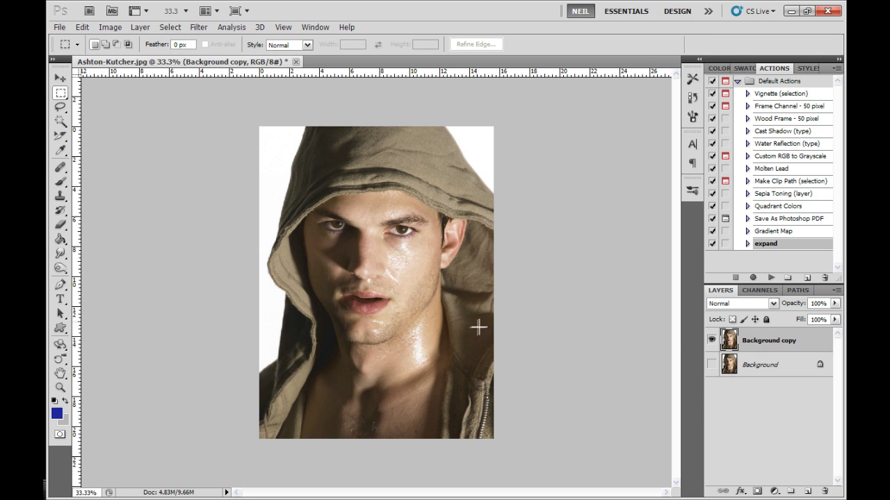
Sample clean skin near the temple with the Healing Brush and heal the shine on the upper cheek below the eye.
key(ctrl+plus)
key(ctrl+plus)
key(ctrl+plus)
key(ctrl+plus)
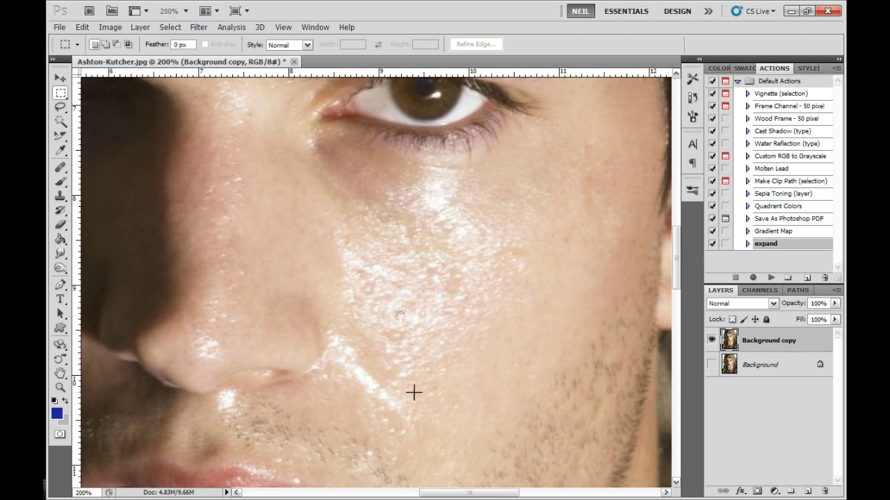
drag(60, 167, 142, 177)
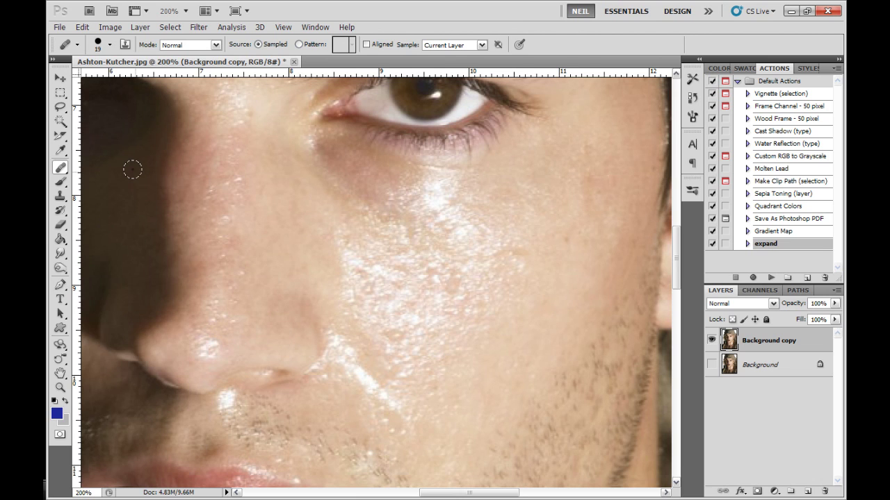
key(alt)
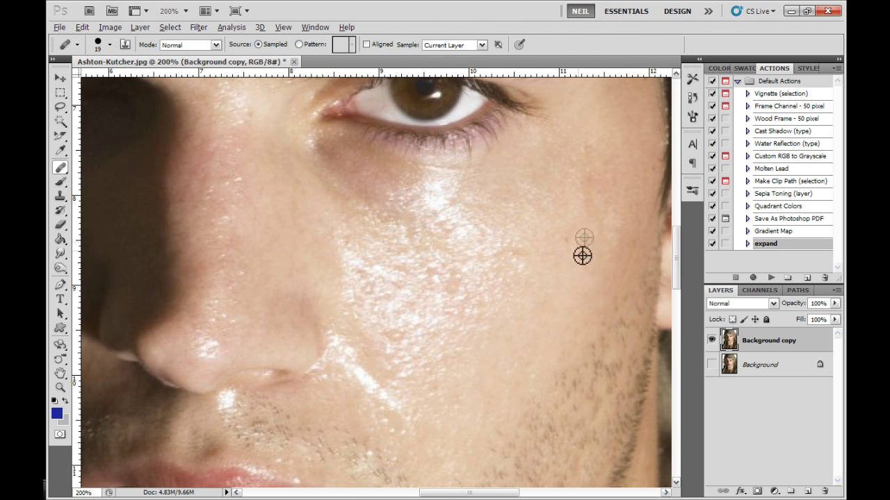
key(alt)
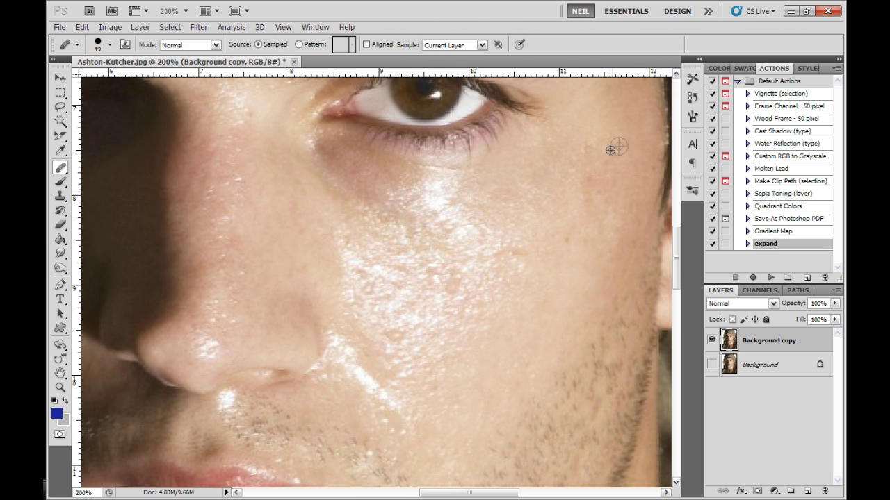
drag(494, 262, 523, 233)
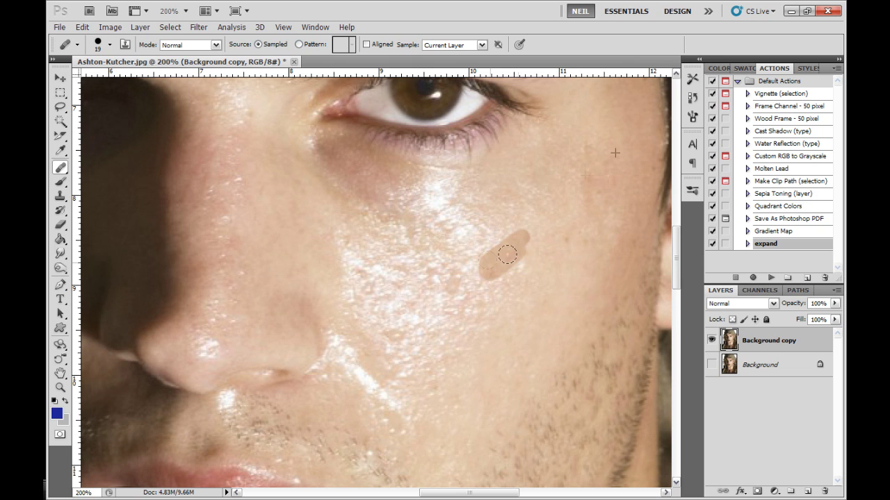
click(583, 194)
drag(457, 217, 441, 199)
drag(452, 173, 440, 169)
Heal the bright specks and shine along the bridge and tip of the nose.
click(243, 146)
click(221, 303)
click(235, 264)
drag(208, 350, 209, 339)
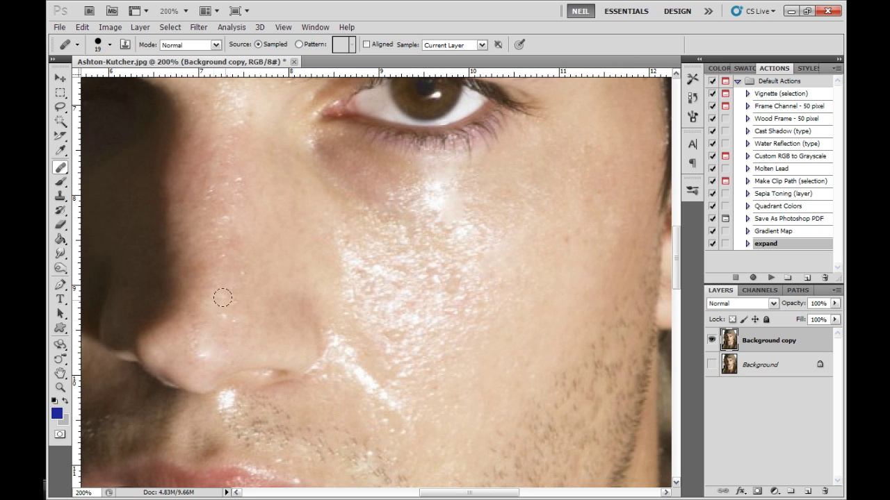
drag(238, 312, 230, 291)
mouse_move(218, 251)
mouse_down()
mouse_move(240, 181)
mouse_move(210, 190)
mouse_move(260, 327)
mouse_move(238, 228)
mouse_move(251, 281)
mouse_up()
Heal the shiny specks beneath the eye and on the skin between eye and cheek.
click(380, 198)
mouse_move(332, 222)
mouse_down()
mouse_move(429, 183)
mouse_move(406, 194)
mouse_up()
click(503, 172)
click(500, 178)
mouse_move(403, 111)
mouse_down()
mouse_move(406, 192)
mouse_move(381, 169)
mouse_up()
Heal the bright crease beside the nostril and the shiny skin of the adjoining cheek.
drag(487, 348, 415, 221)
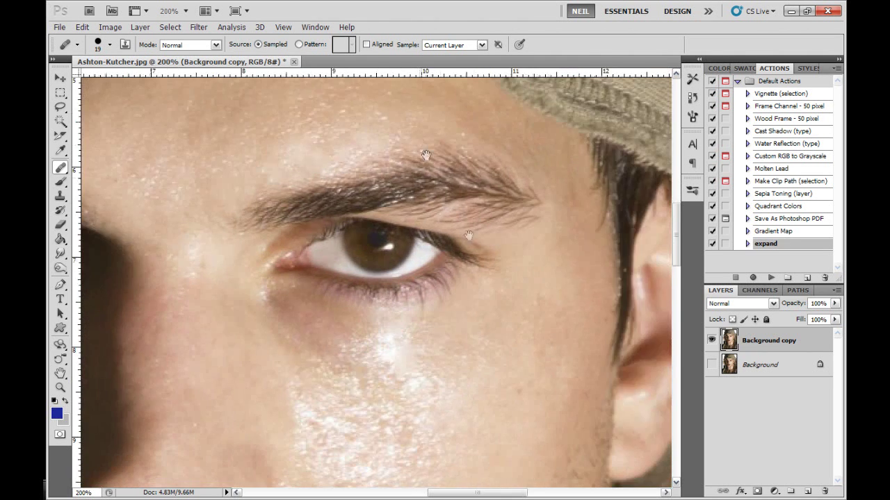
drag(482, 376, 459, 232)
mouse_move(376, 224)
mouse_down()
mouse_move(353, 228)
mouse_move(361, 206)
mouse_up()
drag(397, 240, 387, 256)
mouse_move(367, 287)
mouse_down()
mouse_move(341, 252)
mouse_move(385, 290)
mouse_move(338, 291)
mouse_move(322, 268)
mouse_up()
mouse_move(310, 277)
mouse_down()
mouse_move(293, 293)
mouse_move(295, 261)
mouse_up()
drag(343, 311, 377, 221)
mouse_move(360, 305)
mouse_down()
mouse_move(355, 321)
mouse_move(342, 319)
mouse_move(299, 256)
mouse_move(330, 322)
mouse_move(331, 310)
mouse_up()
mouse_move(320, 273)
mouse_down()
mouse_move(292, 253)
mouse_move(290, 287)
mouse_move(298, 244)
mouse_move(285, 248)
mouse_move(275, 285)
mouse_move(316, 289)
mouse_up()
mouse_move(349, 353)
mouse_down()
mouse_move(332, 311)
mouse_move(337, 381)
mouse_up()
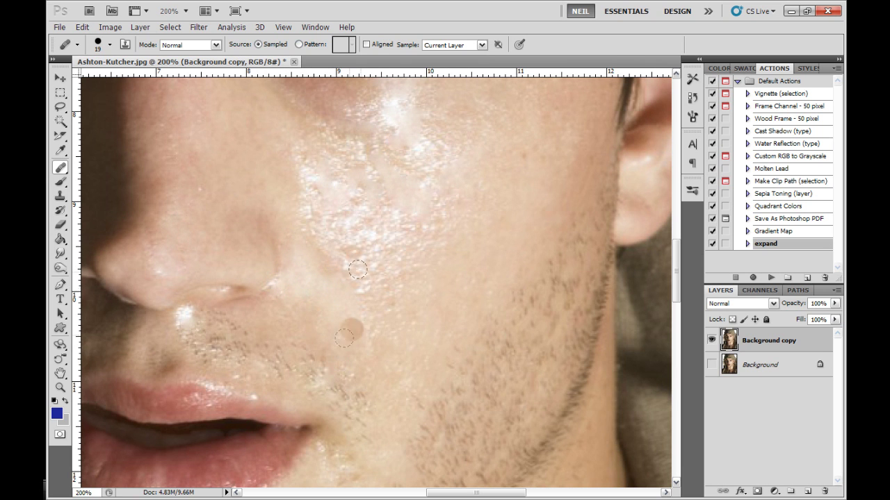
Heal the remaining shiny patches across the lit cheek and the rest of the face until the skin looks smooth.
drag(383, 343, 388, 213)
drag(382, 319, 429, 171)
mouse_move(322, 286)
mouse_down()
mouse_move(276, 274)
mouse_move(325, 302)
mouse_up()
mouse_move(290, 335)
mouse_down()
mouse_move(271, 335)
mouse_move(302, 328)
mouse_up()
click(294, 348)
click(269, 333)
click(275, 343)
click(303, 325)
drag(328, 297, 328, 302)
drag(440, 194, 433, 280)
drag(461, 174, 448, 334)
drag(445, 115, 431, 228)
mouse_move(407, 346)
mouse_down()
mouse_move(381, 302)
mouse_move(397, 262)
mouse_move(415, 251)
mouse_move(376, 302)
mouse_up()
drag(394, 231, 397, 303)
drag(444, 230, 425, 292)
mouse_move(422, 243)
mouse_down()
mouse_move(413, 270)
mouse_move(406, 230)
mouse_move(399, 283)
mouse_up()
mouse_move(399, 229)
mouse_down()
mouse_move(379, 269)
mouse_move(369, 220)
mouse_up()
drag(411, 234, 403, 285)
mouse_move(404, 203)
mouse_down()
mouse_move(340, 221)
mouse_move(387, 210)
mouse_move(358, 205)
mouse_up()
drag(377, 199, 411, 199)
mouse_move(358, 222)
mouse_down()
mouse_move(336, 216)
mouse_move(364, 264)
mouse_up()
mouse_move(389, 245)
mouse_down()
mouse_move(397, 223)
mouse_move(418, 299)
mouse_up()
drag(424, 257, 427, 320)
drag(452, 224, 449, 239)
drag(435, 288, 399, 343)
mouse_move(362, 300)
mouse_down()
mouse_move(322, 242)
mouse_move(302, 304)
mouse_move(301, 360)
mouse_up()
drag(313, 356, 312, 304)
mouse_move(322, 252)
mouse_down()
mouse_move(349, 322)
mouse_move(348, 306)
mouse_move(343, 360)
mouse_move(345, 309)
mouse_move(369, 328)
mouse_move(378, 387)
mouse_up()
drag(417, 351, 417, 372)
drag(405, 272, 404, 314)
drag(434, 249, 431, 310)
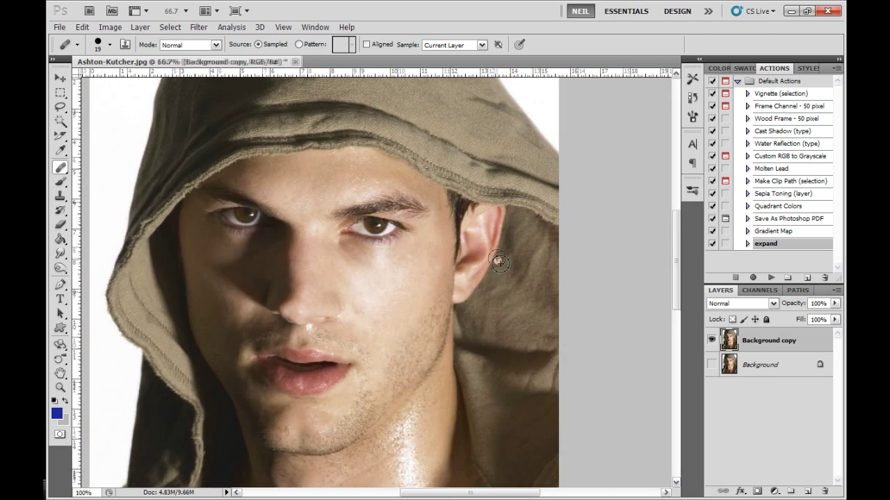
Heal the bright, speckled shine on the neck below the jaw with repeated Healing Brush strokes.
key(ctrl+alt+0)
key(ctrl+plus)
drag(453, 309, 418, 119)
drag(436, 159, 419, 195)
drag(402, 190, 376, 245)
drag(417, 178, 394, 236)
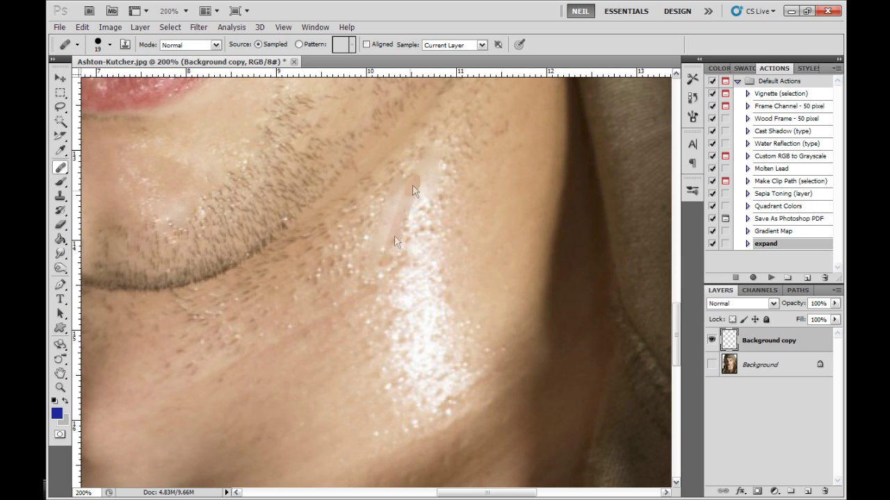
drag(424, 190, 404, 255)
drag(443, 206, 423, 249)
drag(412, 217, 390, 299)
drag(426, 237, 412, 317)
drag(403, 249, 371, 327)
mouse_move(404, 264)
mouse_down()
mouse_move(388, 308)
mouse_move(399, 326)
mouse_up()
drag(433, 252, 413, 324)
drag(449, 285, 436, 370)
mouse_move(450, 324)
mouse_down()
mouse_move(441, 379)
mouse_move(408, 381)
mouse_up()
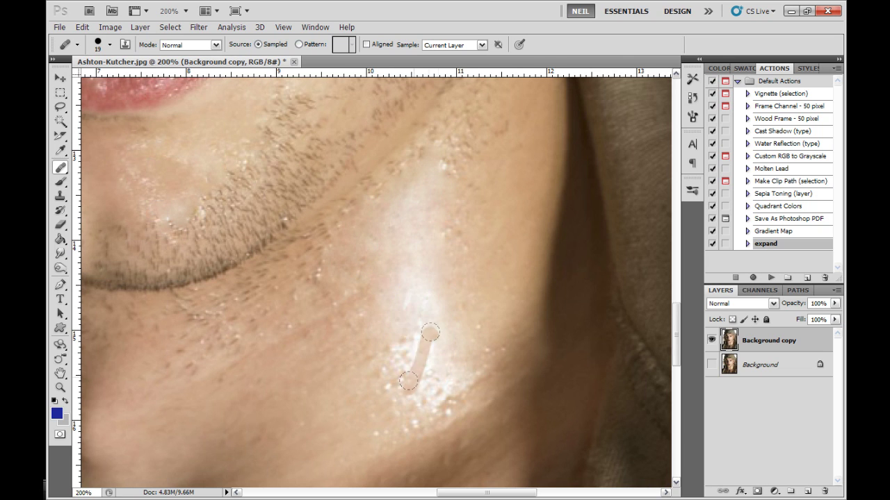
drag(415, 327, 405, 386)
drag(406, 252, 387, 418)
mouse_move(423, 371)
mouse_down()
mouse_move(414, 389)
mouse_move(435, 421)
mouse_up()
drag(451, 362, 437, 386)
drag(429, 293, 425, 339)
drag(447, 143, 431, 180)
drag(412, 152, 395, 172)
drag(437, 128, 400, 167)
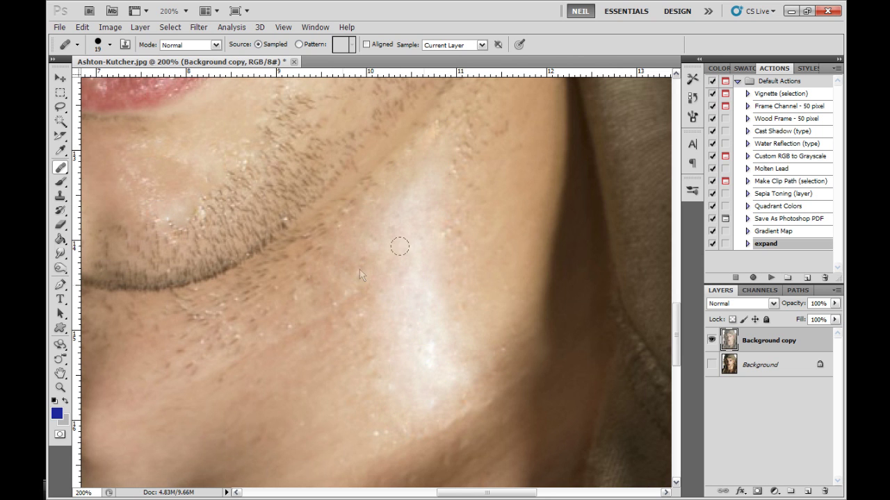
Set up a soft 119 px brush with 0% hardness and sample the skin tone from the lower cheek.
key(ctrl+minus)
key(ctrl+minus)
key(ctrl+minus)
key(ctrl+plus)
key(ctrl+plus)
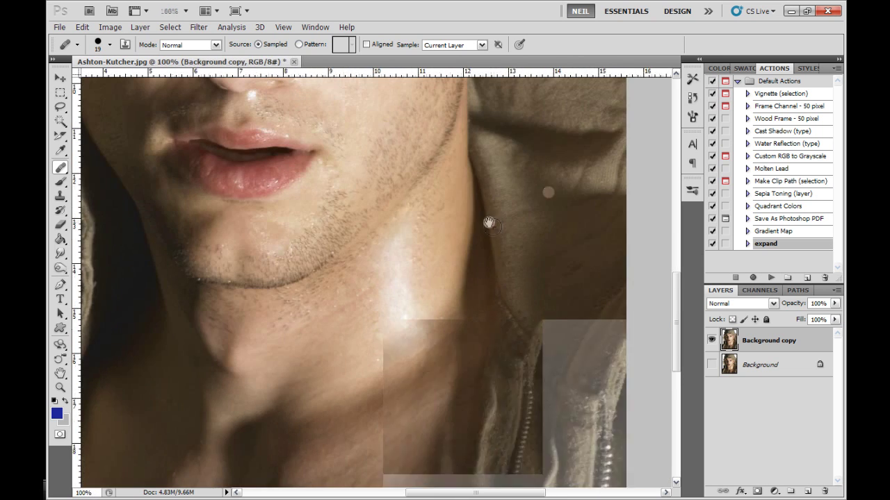
key(b)
right_click(408, 287)
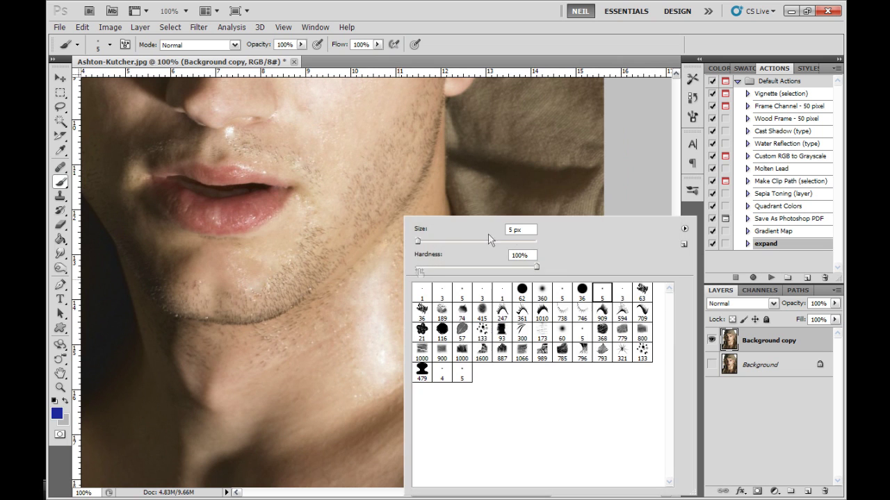
click(542, 292)
click(481, 242)
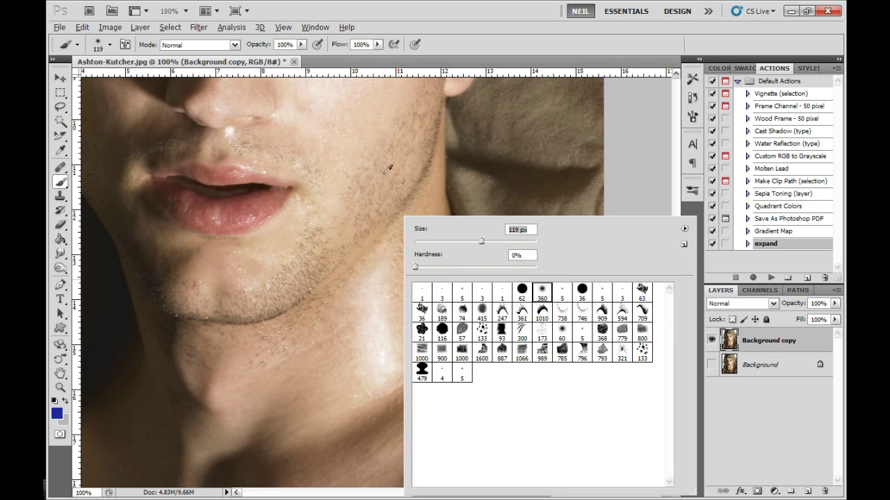
alt+click(386, 150)
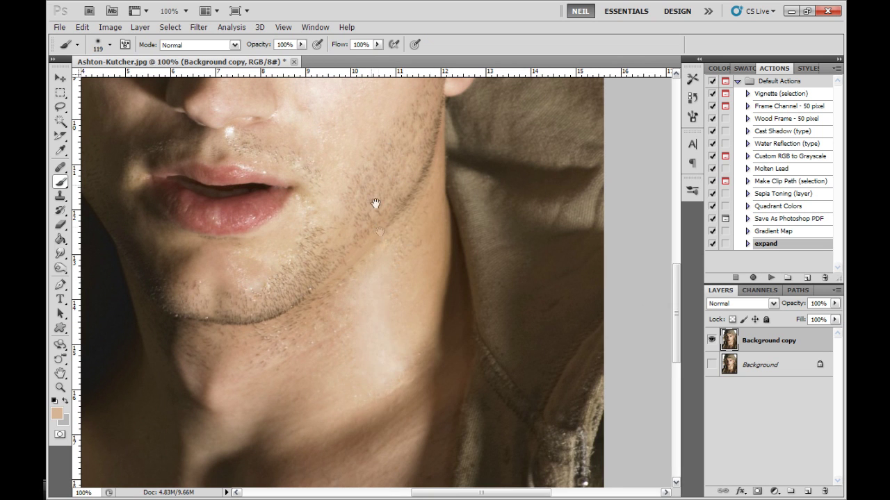
Sample a lighter skin tone from the cheek as the brush colour.
scroll(379, 230, up, 5)
alt+click(378, 261)
alt+click(376, 266)
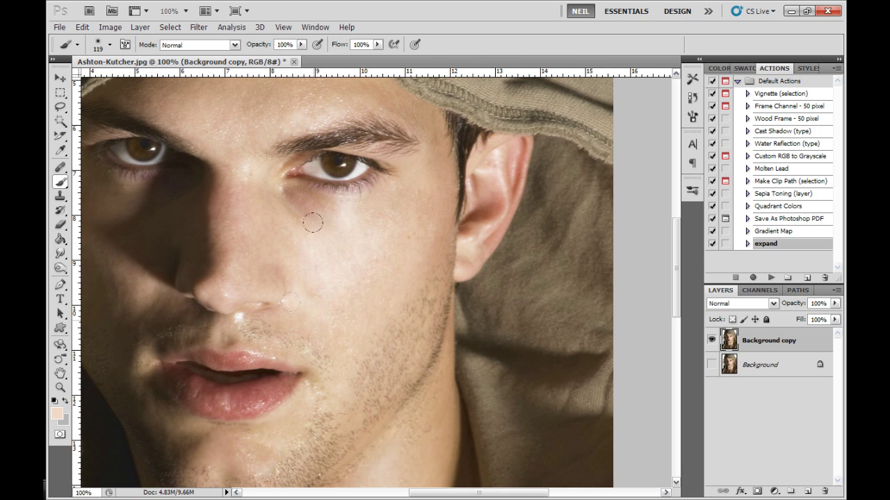
scroll(372, 257, up, 2)
scroll(362, 278, up, 4)
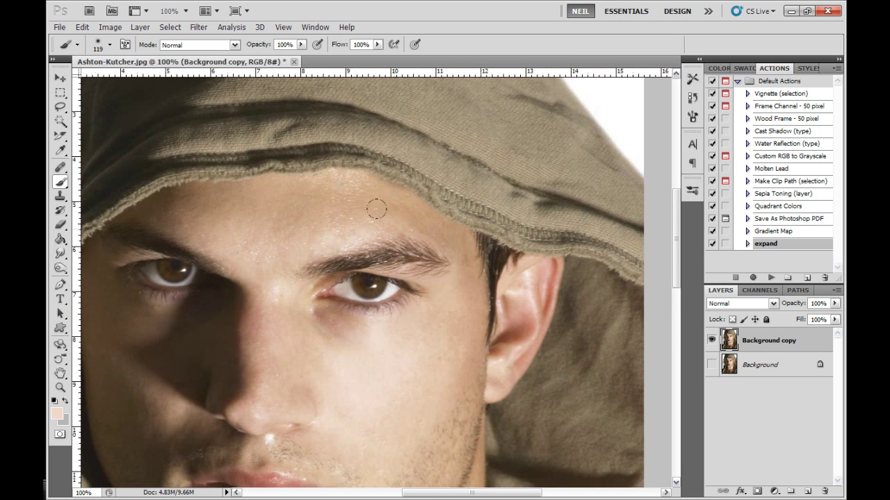
key(ctrl+minus)
key(ctrl+minus)
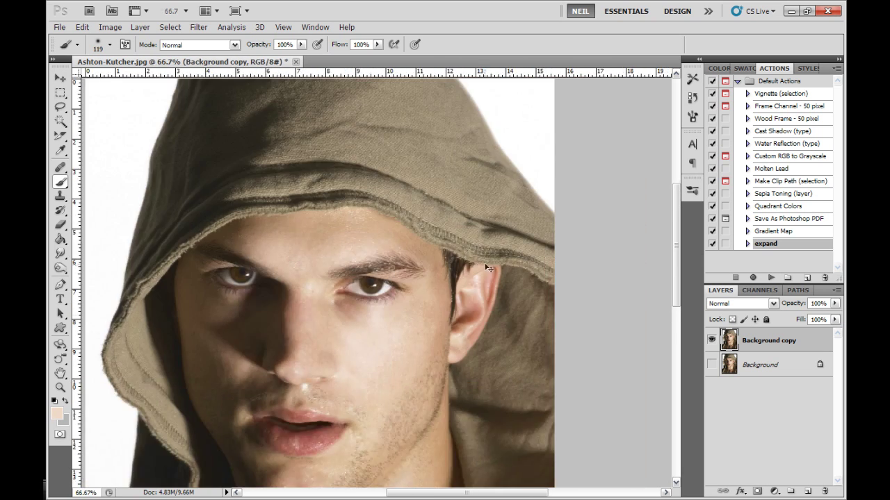
drag(445, 338, 460, 257)
mouse_move(449, 309)
mouse_down()
mouse_move(458, 269)
mouse_move(457, 297)
mouse_up()
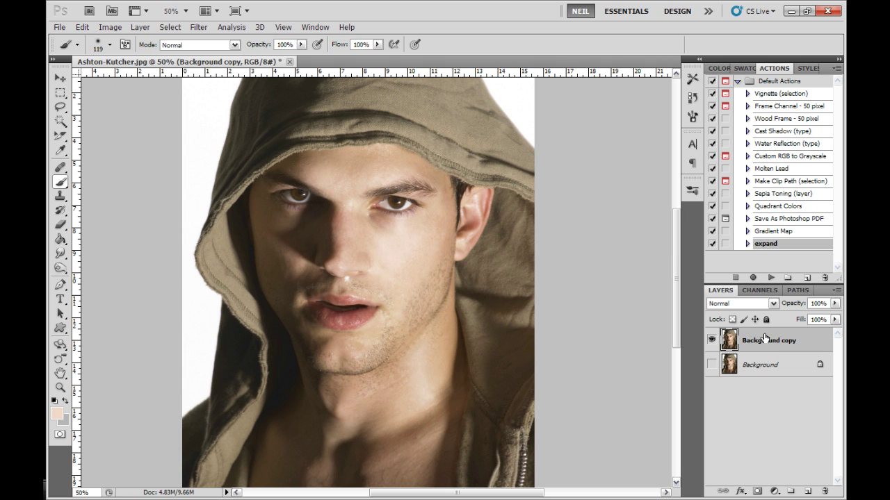
Duplicate the retouched layer and apply Hue/Saturation to the copy with saturation -33 and lightness +18.
drag(765, 339, 807, 490)
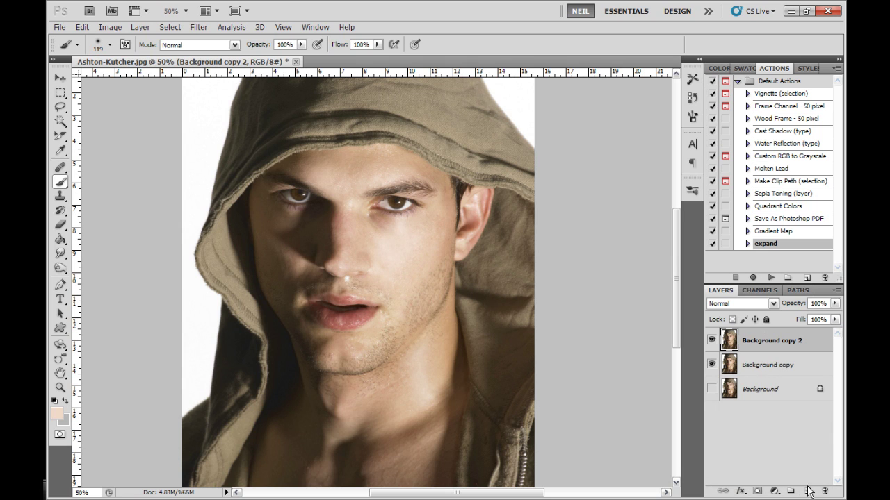
click(110, 27)
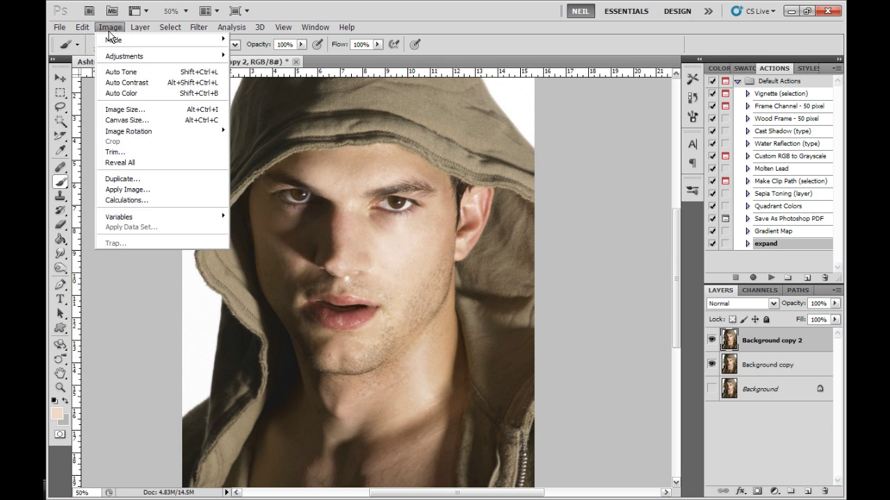
mouse_move(129, 58)
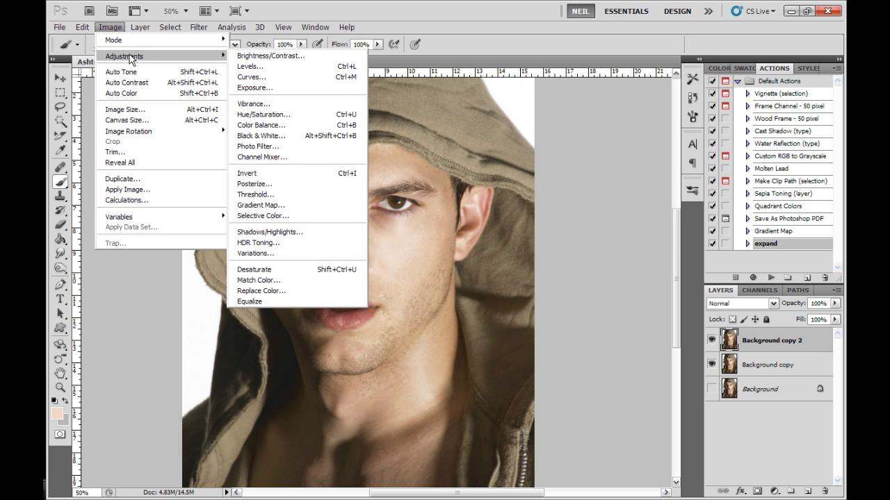
click(268, 114)
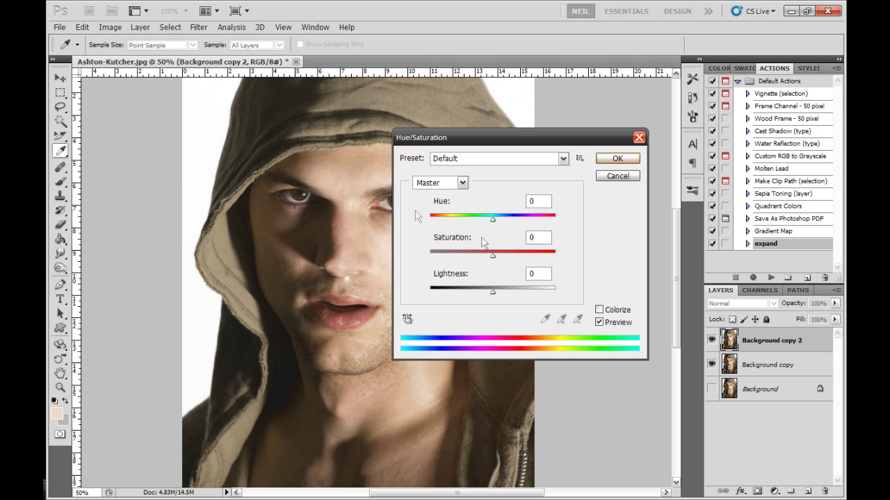
drag(492, 257, 464, 260)
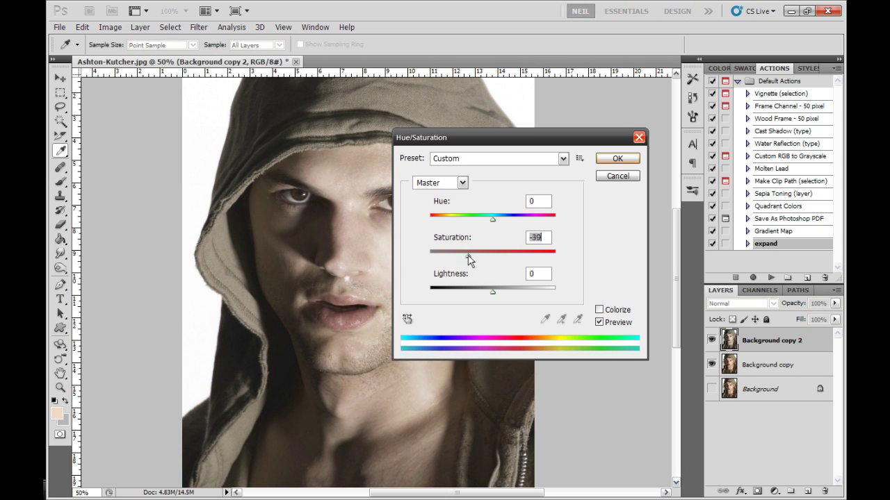
drag(473, 256, 472, 256)
drag(492, 292, 505, 295)
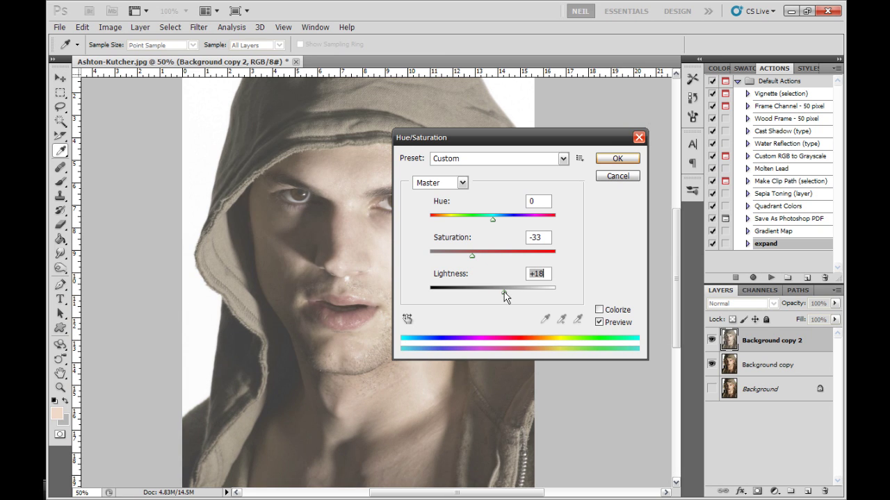
click(617, 158)
key(b)
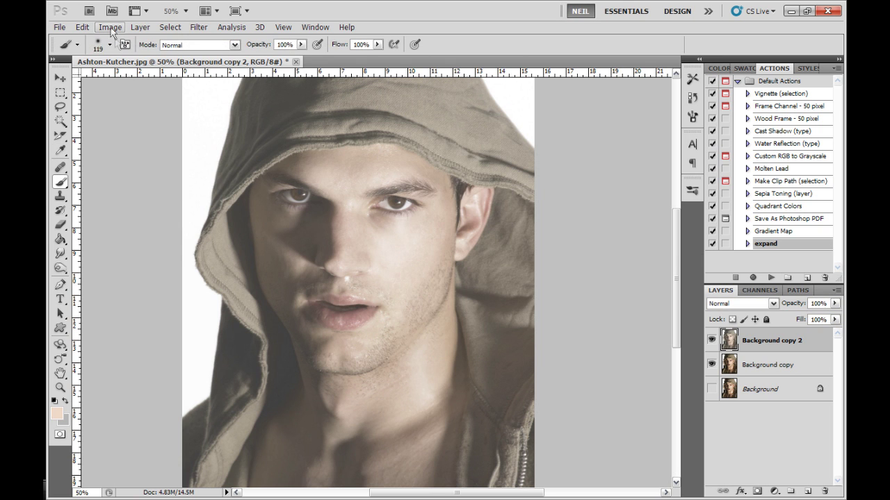
Darken the shadows of the duplicated layer with Curves by pulling the lower part of the RGB curve down.
click(110, 27)
mouse_move(129, 57)
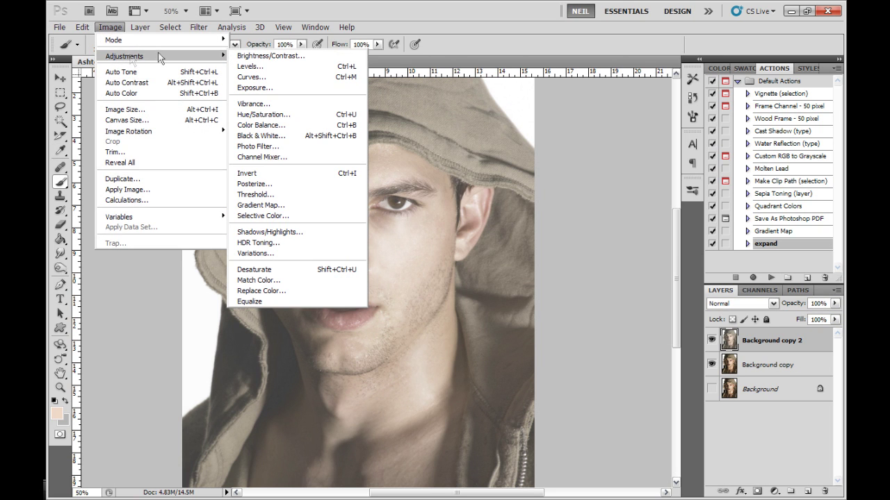
click(251, 76)
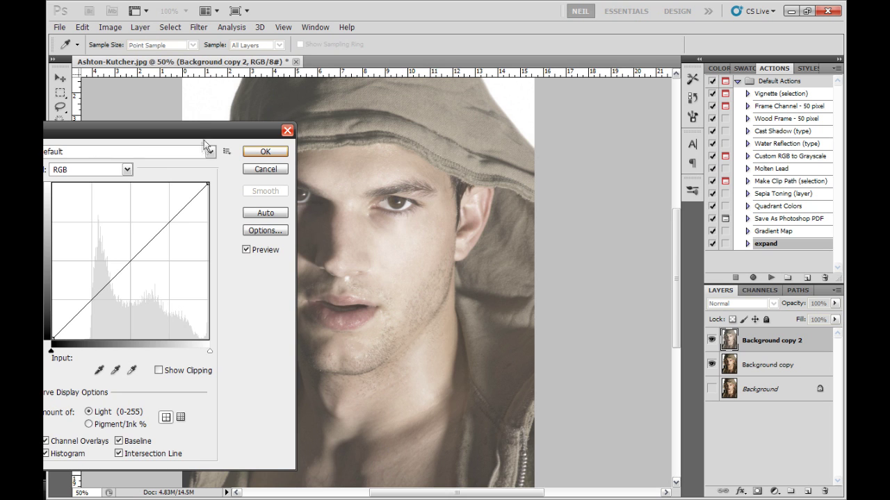
drag(203, 132, 627, 149)
drag(507, 326, 518, 344)
click(690, 171)
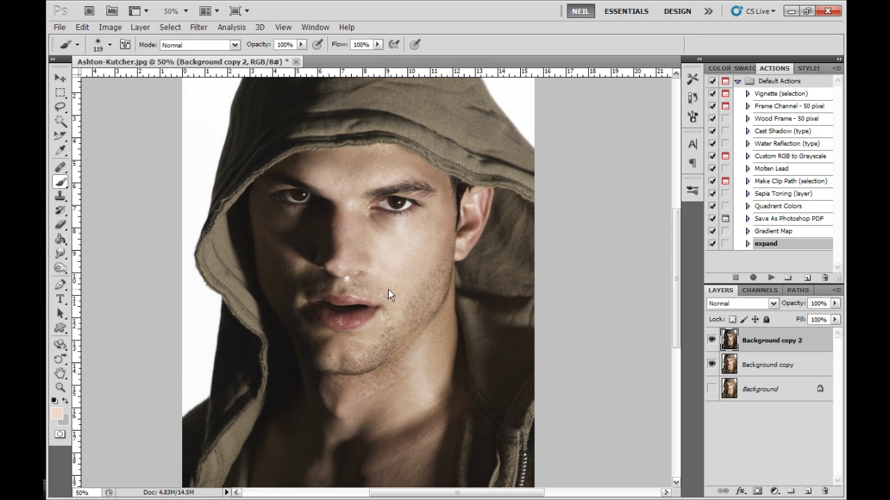
Compare the portrait with and without the colour-adjusted Background copy 2 layer.
click(711, 340)
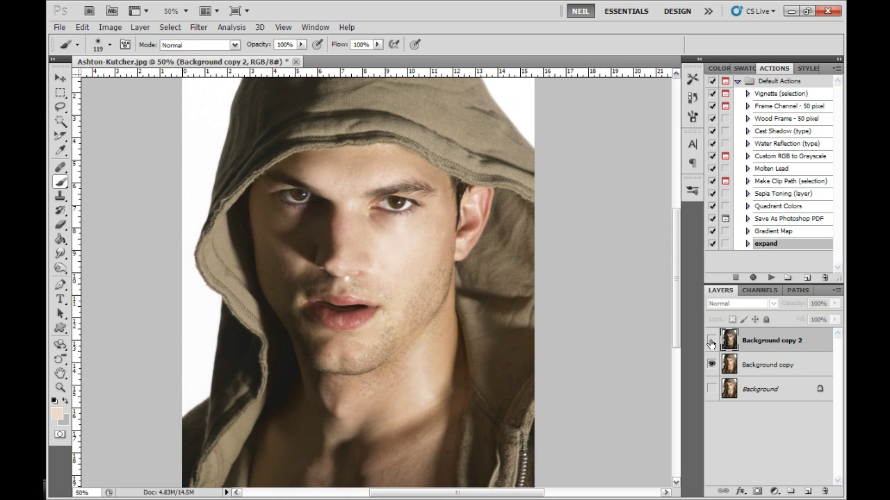
click(711, 341)
click(711, 342)
click(711, 342)
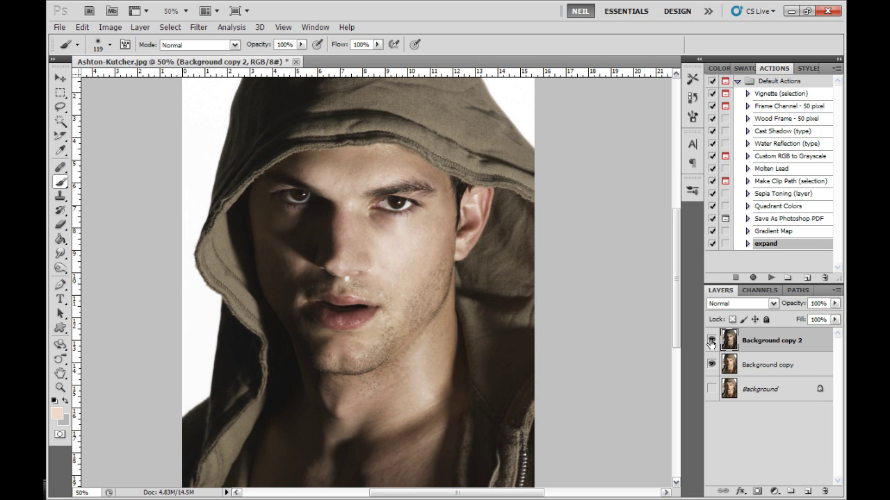
click(711, 341)
click(711, 342)
Delete the Background copy layer and select Background copy 2.
click(754, 367)
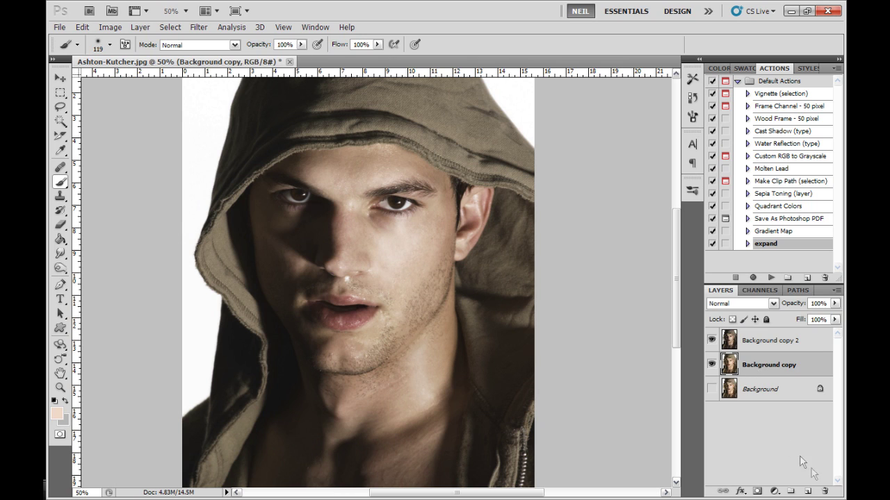
drag(824, 492, 824, 491)
click(745, 344)
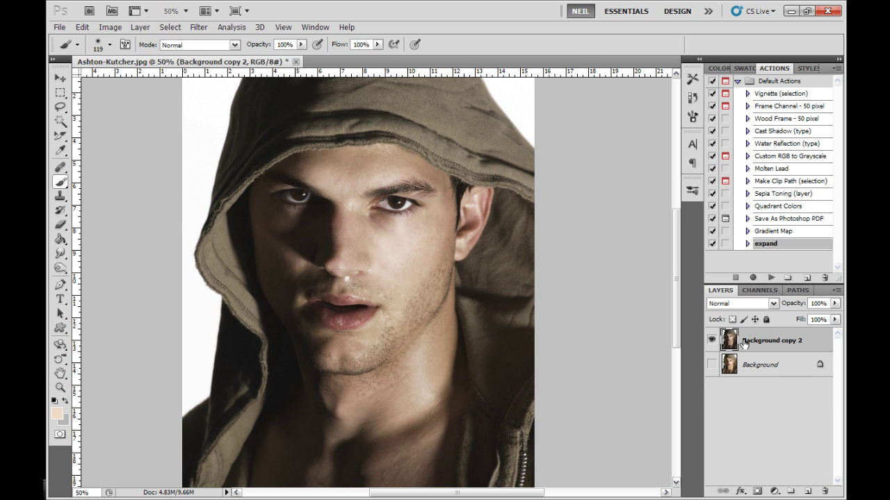
Create a new layer above Background copy 2 and fill it with white.
drag(756, 344, 809, 475)
click(807, 492)
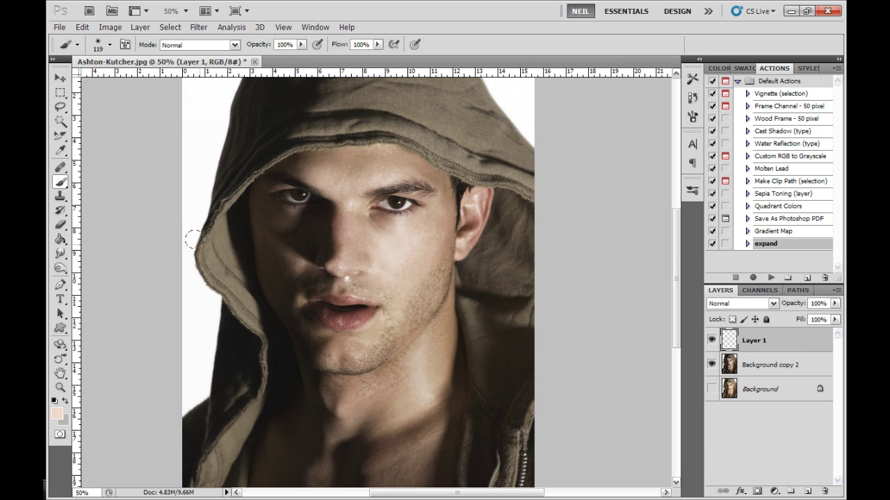
click(64, 237)
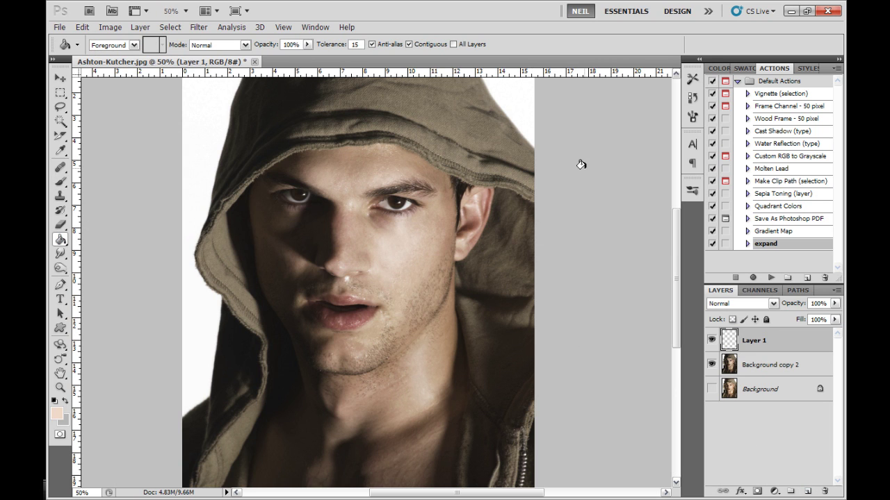
click(743, 68)
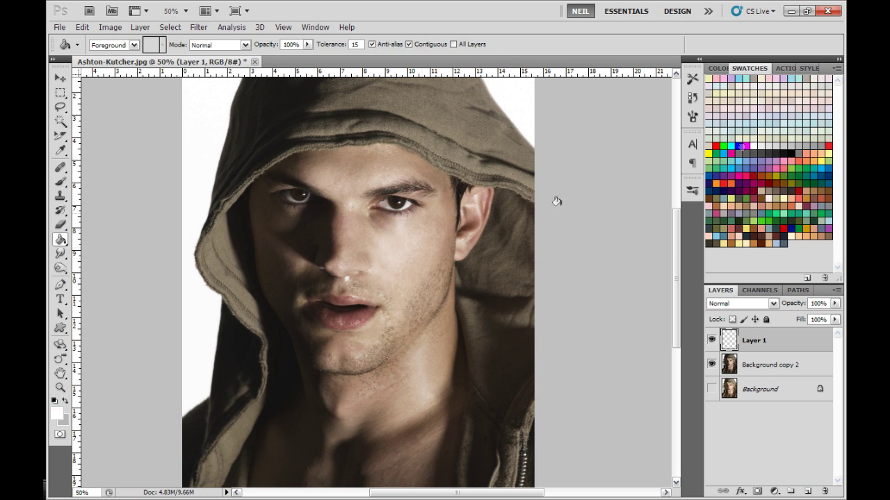
click(373, 240)
Blend the white layer in Soft Light mode at 69% opacity and compare the portrait with and without it.
click(772, 306)
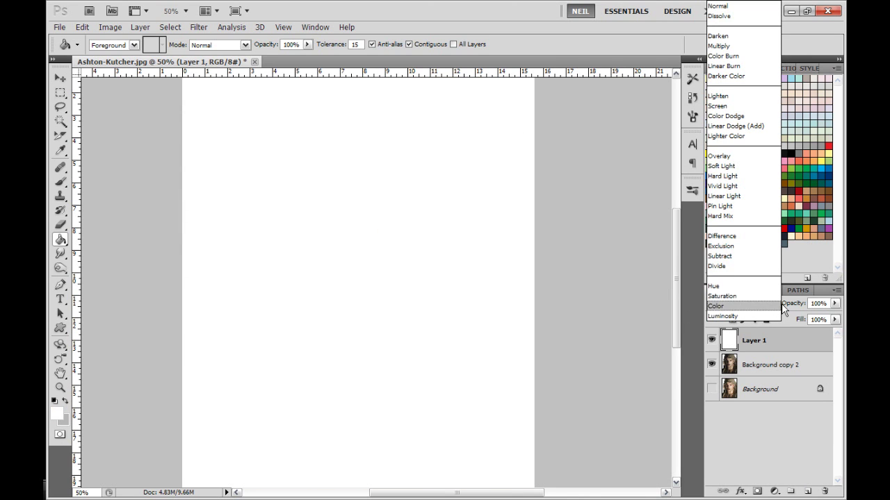
click(723, 167)
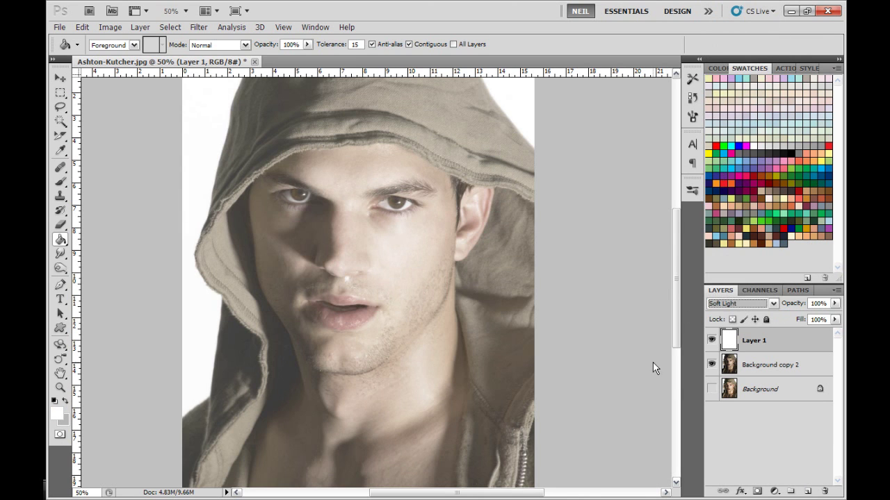
click(835, 303)
drag(834, 317, 815, 317)
click(712, 340)
click(711, 340)
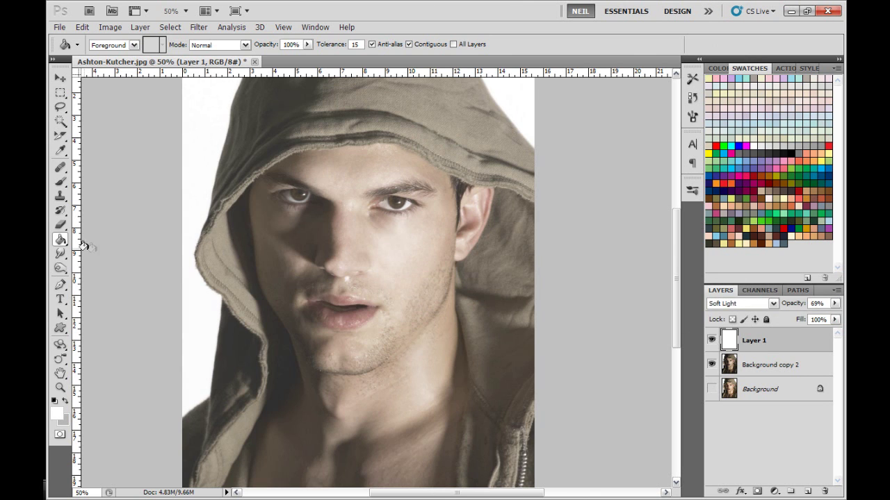
Erase the white layer along the outer edges of the hood and jacket with the soft 360 px eraser.
click(61, 228)
key(ctrl+minus)
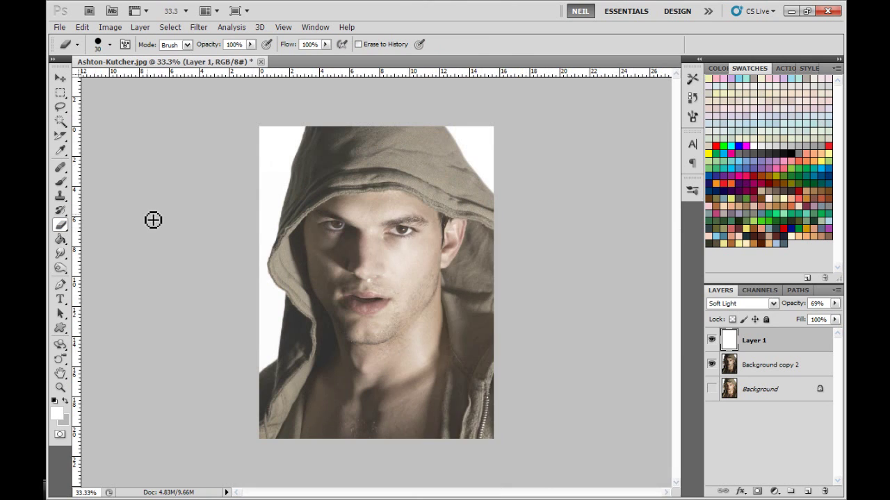
right_click(398, 261)
double_click(531, 290)
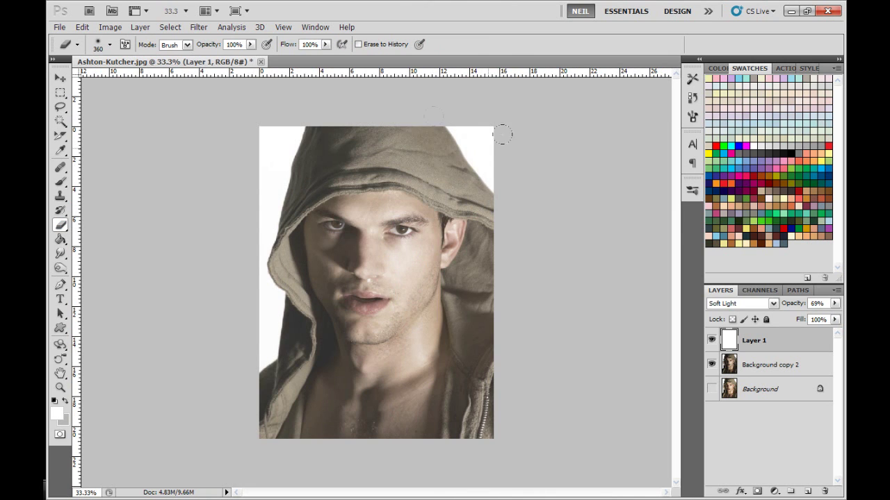
mouse_move(217, 181)
mouse_down()
mouse_move(209, 223)
mouse_move(239, 188)
mouse_move(225, 284)
mouse_move(242, 331)
mouse_move(264, 342)
mouse_move(269, 332)
mouse_move(259, 350)
mouse_move(268, 456)
mouse_up()
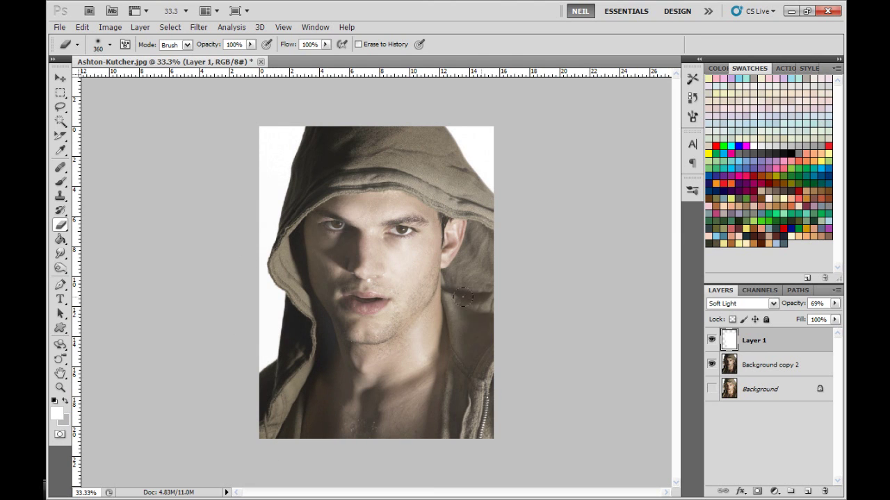
drag(459, 303, 456, 379)
mouse_move(469, 316)
mouse_down()
mouse_move(460, 176)
mouse_move(453, 244)
mouse_move(470, 230)
mouse_move(484, 183)
mouse_up()
Erase the white layer over the rest of the hood and jacket fabric with an 85 px eraser.
right_click(463, 153)
click(526, 180)
click(426, 181)
mouse_move(414, 186)
mouse_down()
mouse_move(330, 186)
mouse_move(417, 150)
mouse_up()
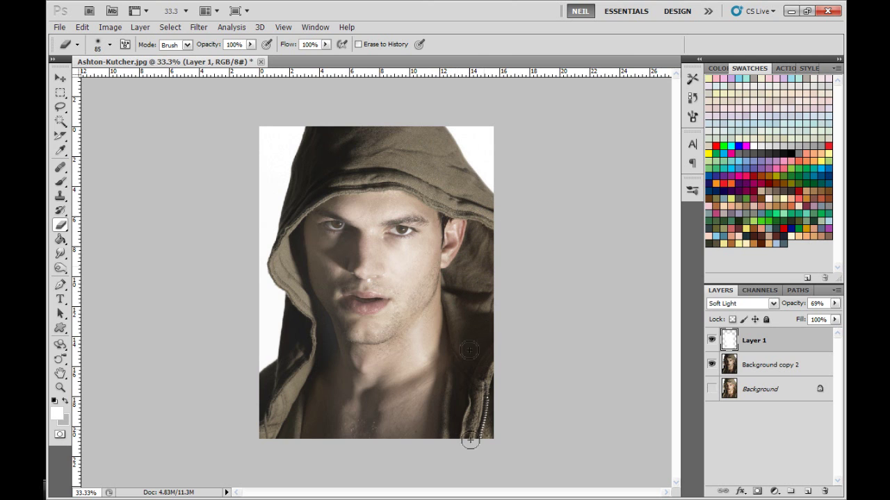
mouse_move(279, 218)
mouse_down()
mouse_move(304, 340)
mouse_move(298, 325)
mouse_up()
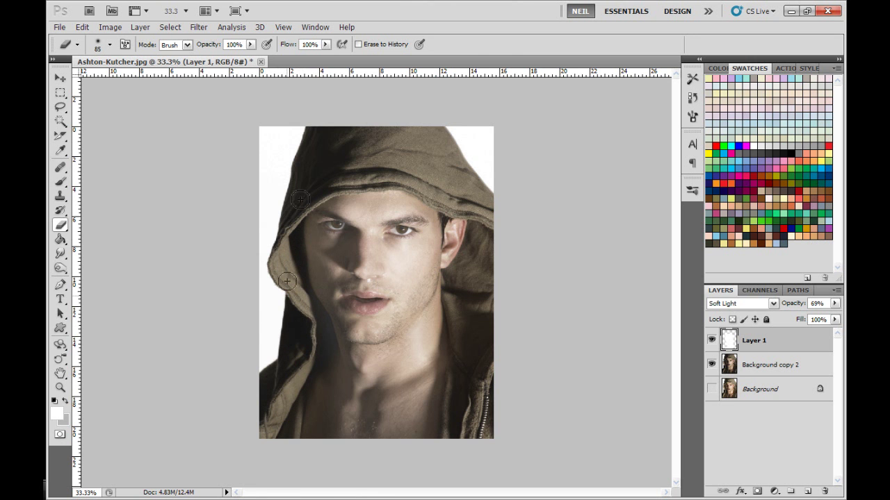
Erase the white layer over both eyes, the eyebrows and the lips with a soft 32 px eraser.
key(ctrl+plus)
key(ctrl+plus)
key(ctrl+plus)
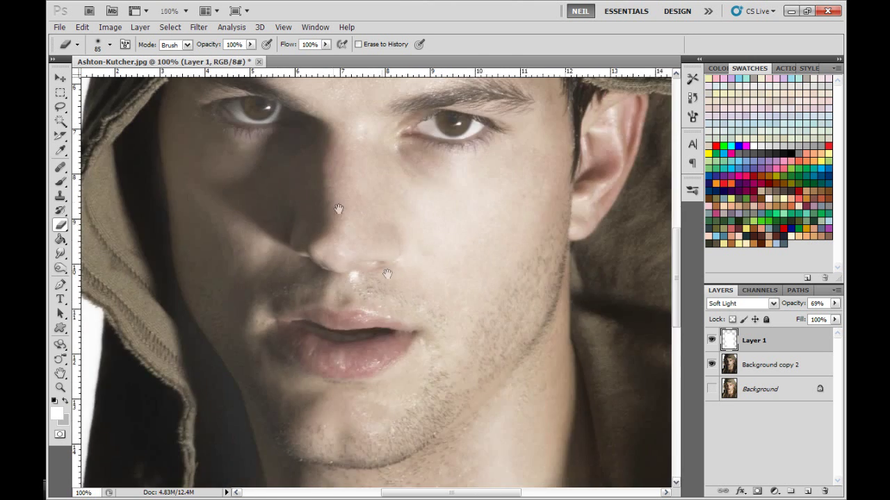
drag(339, 210, 407, 312)
right_click(415, 315)
click(449, 241)
mouse_move(333, 217)
mouse_down()
mouse_move(300, 215)
mouse_move(368, 217)
mouse_move(283, 179)
mouse_up()
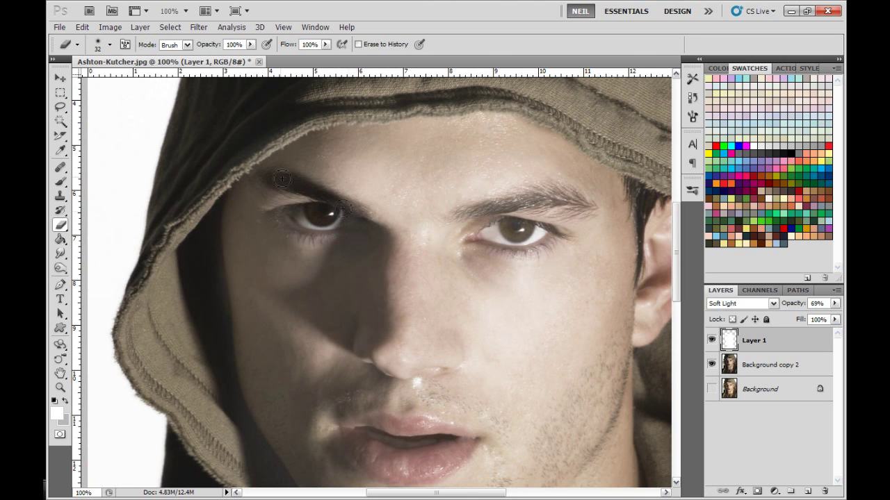
drag(303, 218, 284, 221)
mouse_move(545, 234)
mouse_down()
mouse_move(476, 232)
mouse_move(462, 214)
mouse_move(578, 203)
mouse_move(532, 210)
mouse_move(501, 229)
mouse_move(520, 246)
mouse_up()
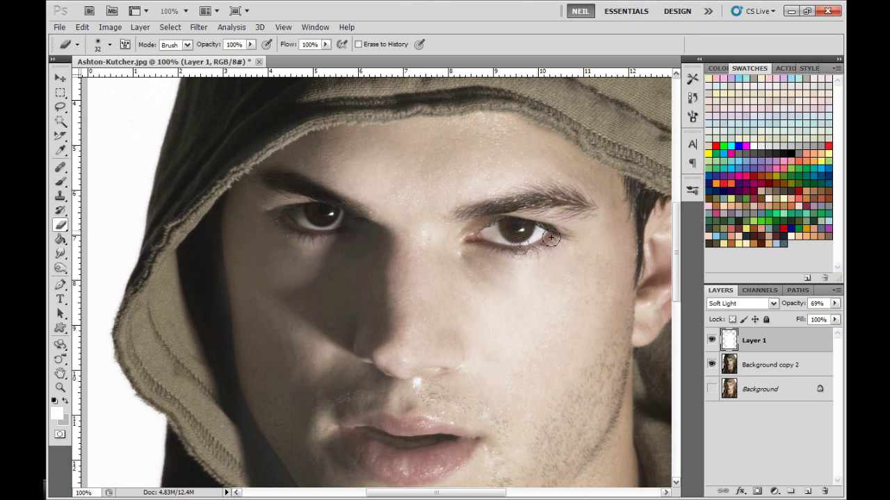
drag(503, 316, 498, 213)
mouse_move(452, 318)
mouse_down()
mouse_move(391, 317)
mouse_move(454, 329)
mouse_move(406, 341)
mouse_move(465, 331)
mouse_move(431, 351)
mouse_up()
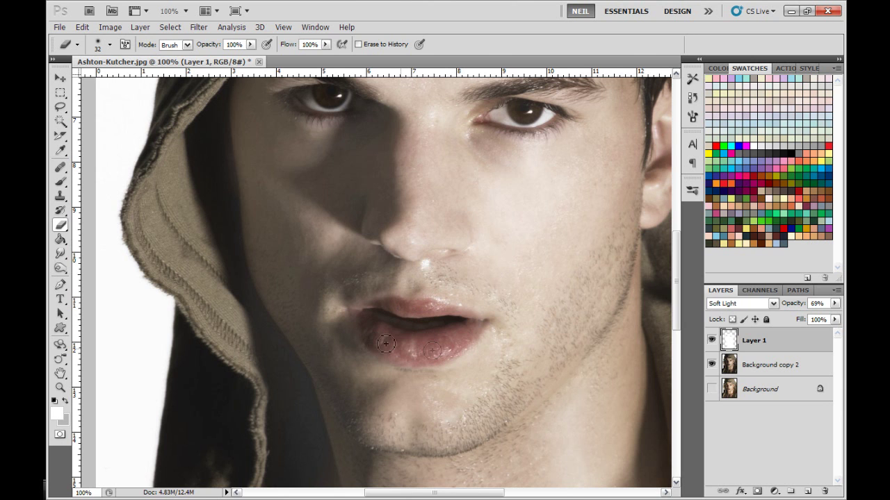
Erase the white layer over the facial shadows around the eyes and nose with a soft 90 px eraser.
right_click(462, 246)
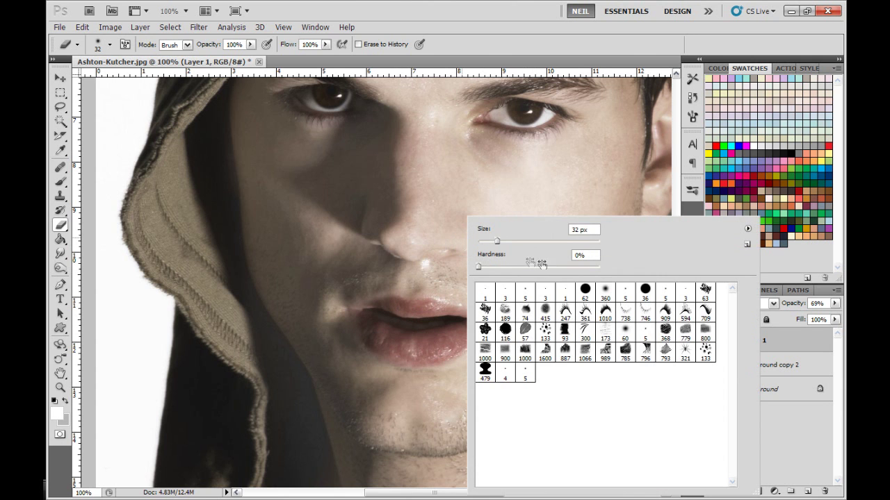
click(530, 148)
key(Return)
drag(541, 143, 520, 253)
mouse_move(467, 218)
mouse_down()
mouse_move(485, 222)
mouse_move(468, 231)
mouse_move(466, 188)
mouse_move(517, 268)
mouse_up()
mouse_move(387, 255)
mouse_down()
mouse_move(309, 227)
mouse_move(375, 268)
mouse_move(306, 285)
mouse_up()
key(ctrl+minus)
key(ctrl+minus)
key(ctrl+minus)
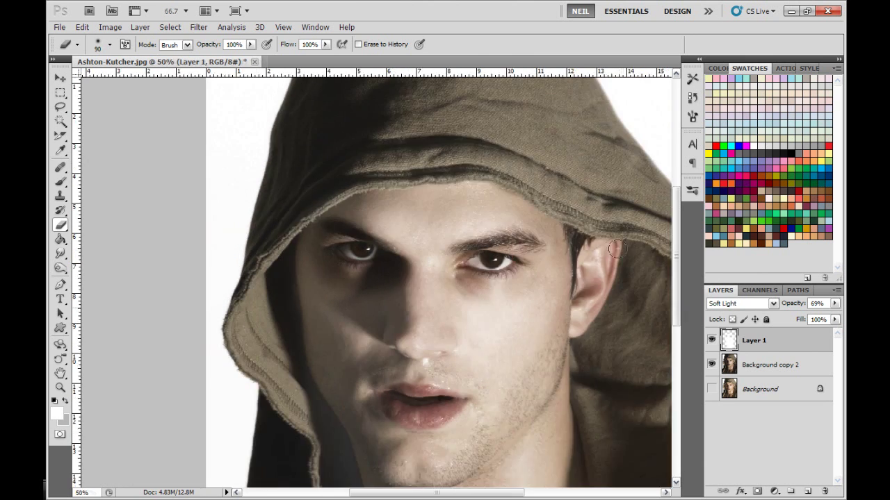
key(ctrl+plus)
key(ctrl+plus)
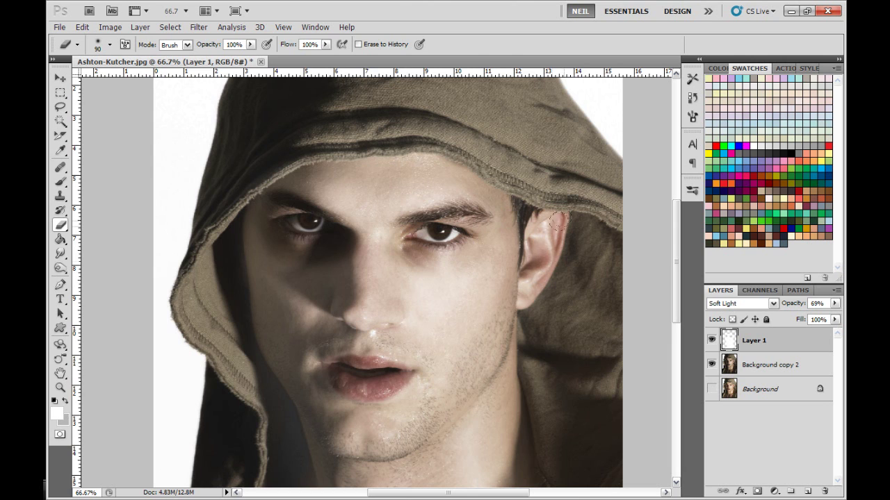
key(ctrl+minus)
key(ctrl+minus)
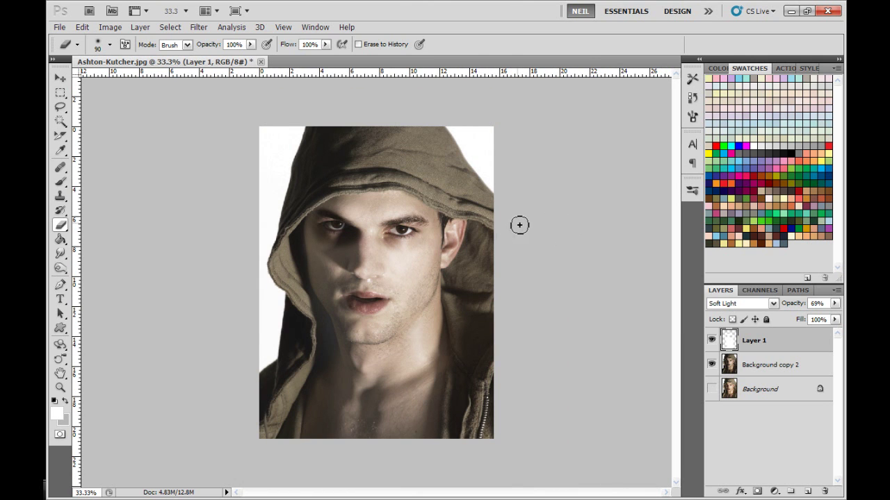
Compare the portrait without Layer 1, lower that layer's opacity to about 52%, and merge it down into Background copy 2.
click(711, 341)
click(711, 342)
drag(834, 306, 805, 318)
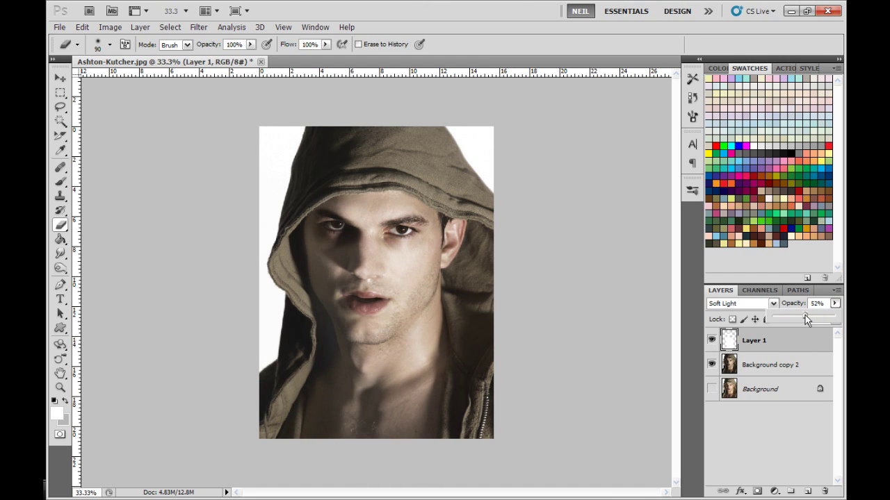
click(837, 290)
click(740, 418)
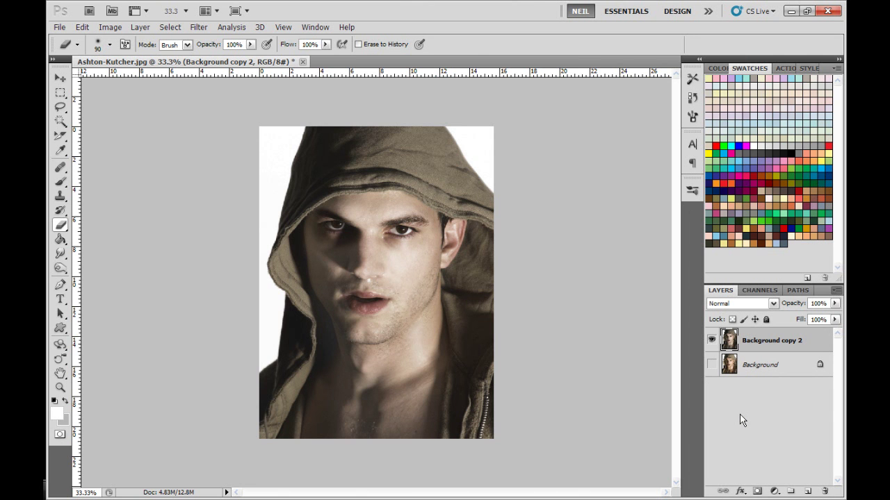
Set up the Brush tool with a 5 px tip and black as the foreground colour for painting around the eyes.
key(ctrl+plus)
key(ctrl+plus)
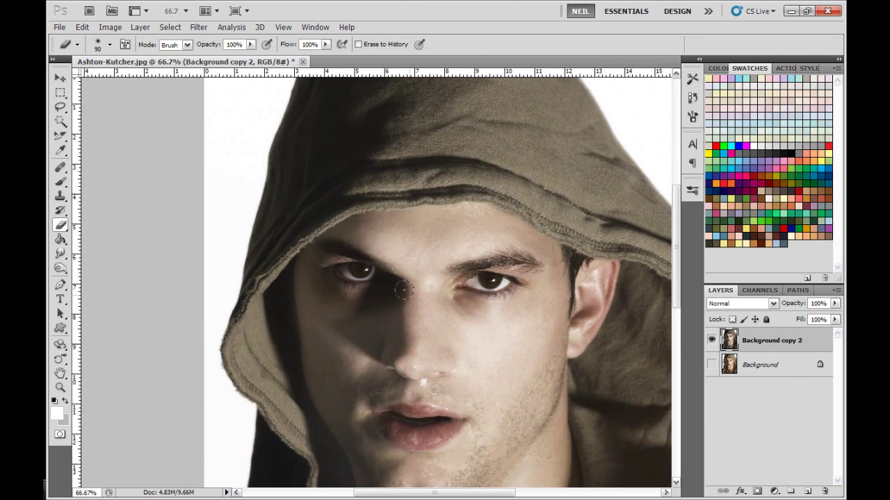
key(ctrl+plus)
key(ctrl+plus)
drag(485, 317, 402, 267)
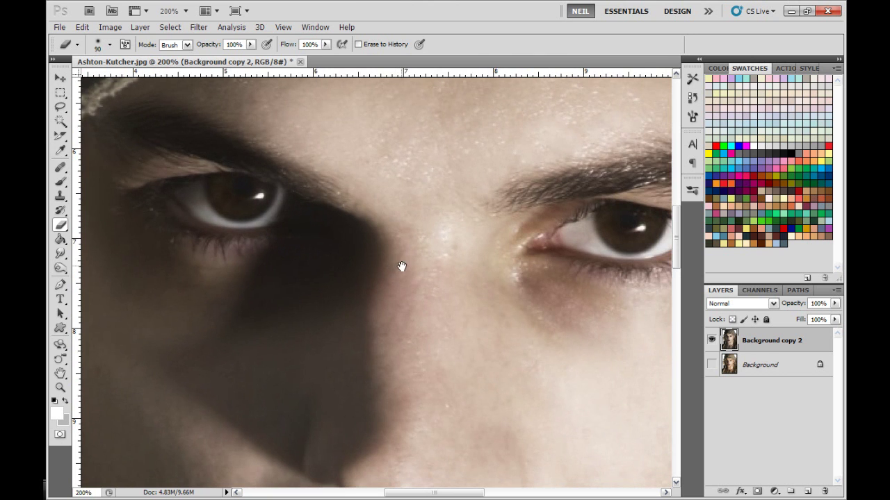
click(61, 181)
right_click(428, 217)
click(625, 298)
click(583, 208)
drag(532, 285, 425, 324)
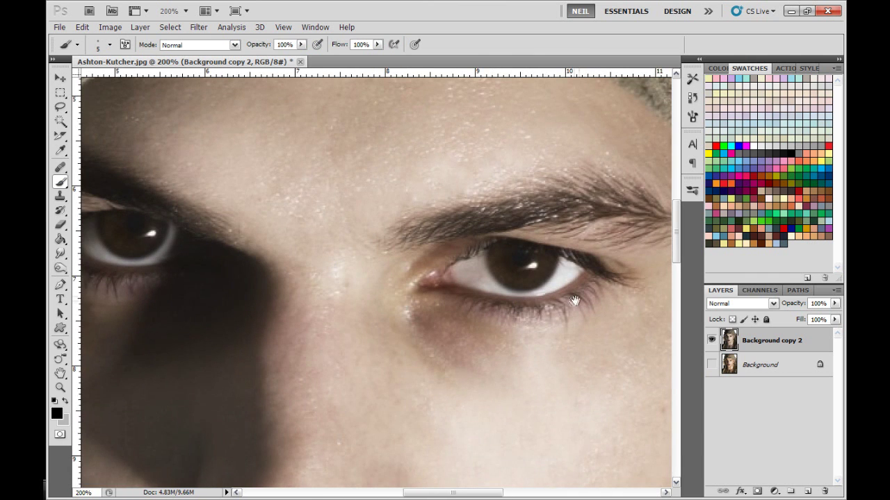
mouse_move(578, 285)
mouse_down()
mouse_move(488, 262)
mouse_move(409, 297)
mouse_up()
mouse_move(572, 295)
mouse_down()
mouse_move(512, 312)
mouse_move(448, 301)
mouse_move(441, 290)
mouse_move(427, 296)
mouse_move(452, 285)
mouse_move(456, 295)
mouse_up()
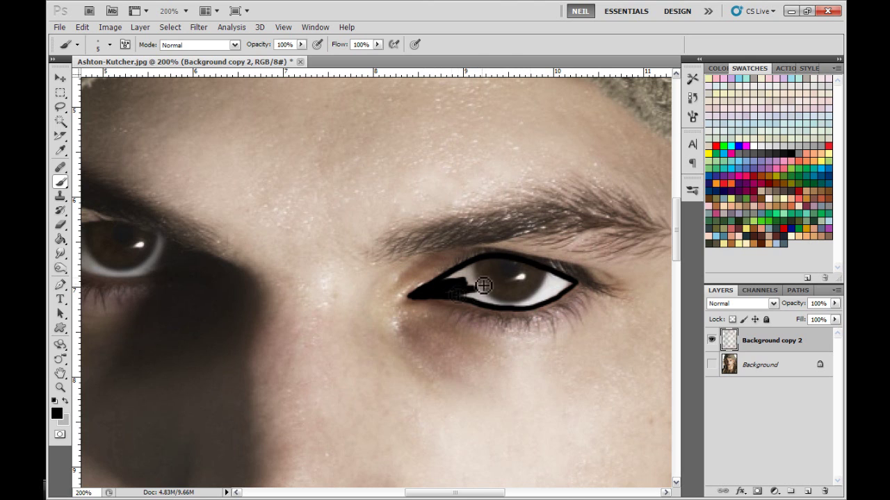
click(61, 121)
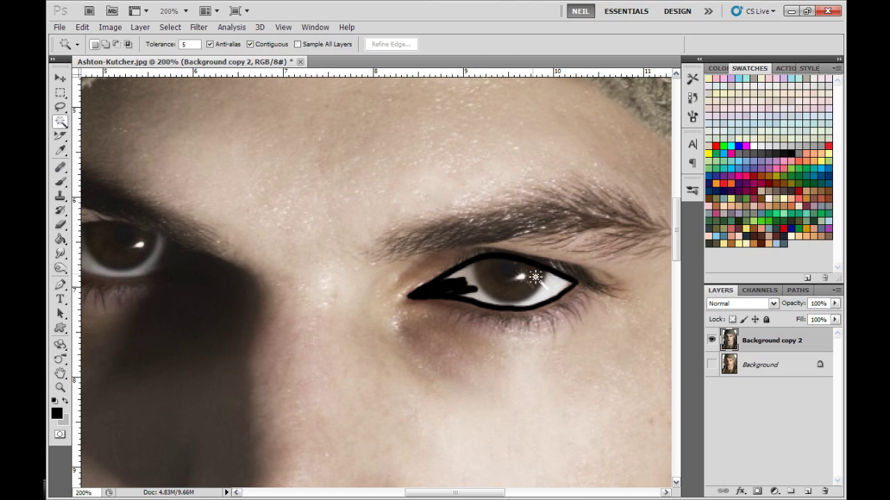
click(520, 277)
click(773, 68)
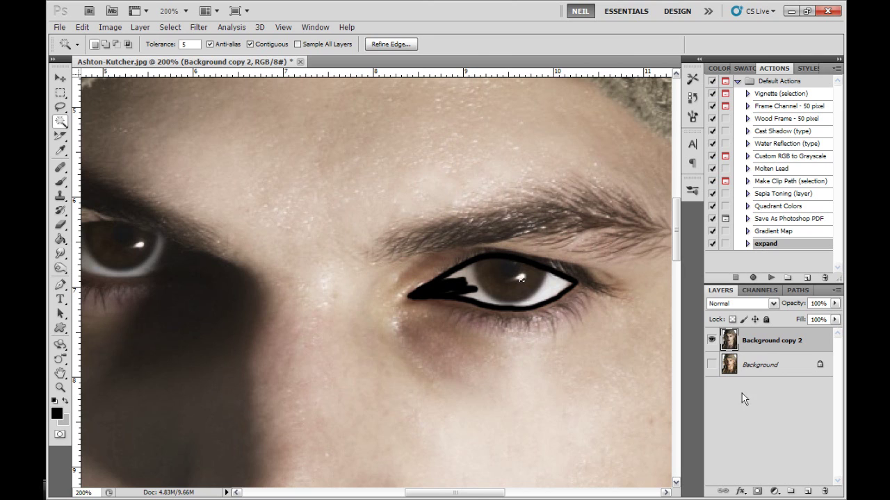
key(ctrl+alt+z)
key(ctrl+alt+z)
key(ctrl+alt+z)
key(ctrl+alt+z)
Create a new layer above Background copy 2 and outline the well-lit eye on it with the 5 px black brush.
click(807, 491)
key(b)
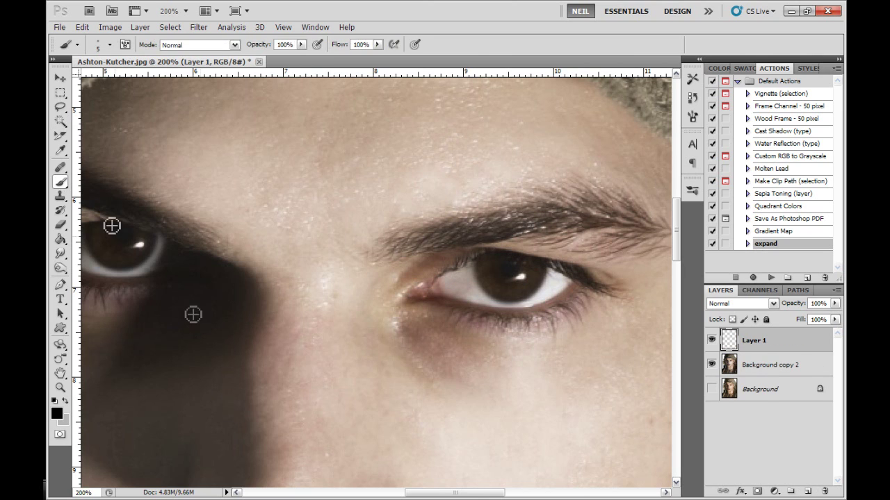
click(579, 285)
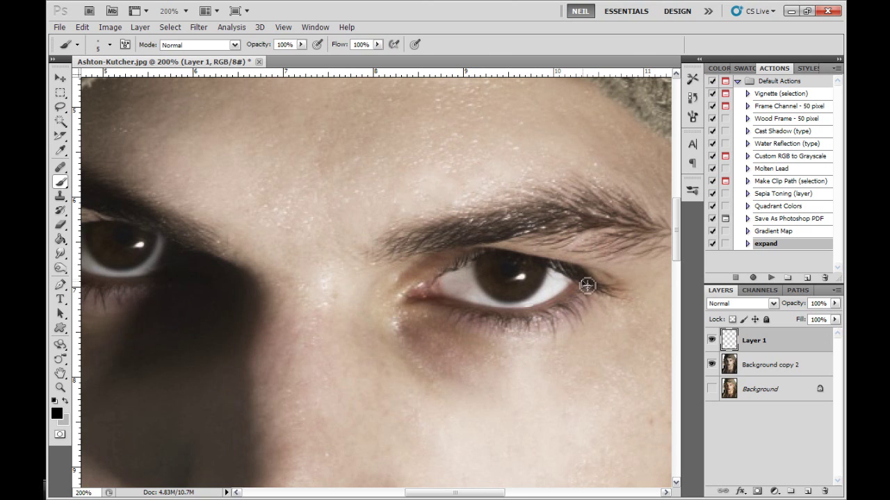
mouse_move(588, 284)
mouse_down()
mouse_move(560, 268)
mouse_move(511, 264)
mouse_move(412, 298)
mouse_up()
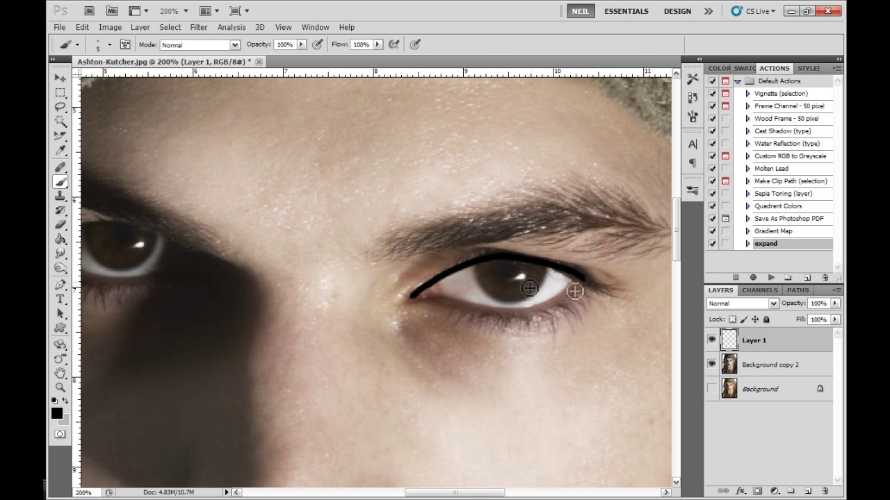
mouse_move(590, 284)
mouse_down()
mouse_move(530, 315)
mouse_move(411, 297)
mouse_up()
Select the inside of the eye outline with the Magic Wand, fill it black with the expand action, and deselect.
click(60, 121)
click(535, 292)
click(771, 278)
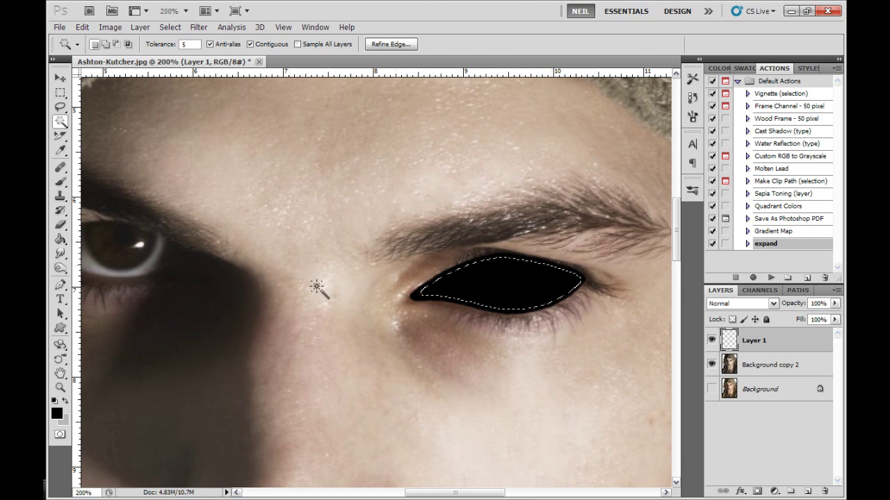
click(60, 107)
key(ctrl+d)
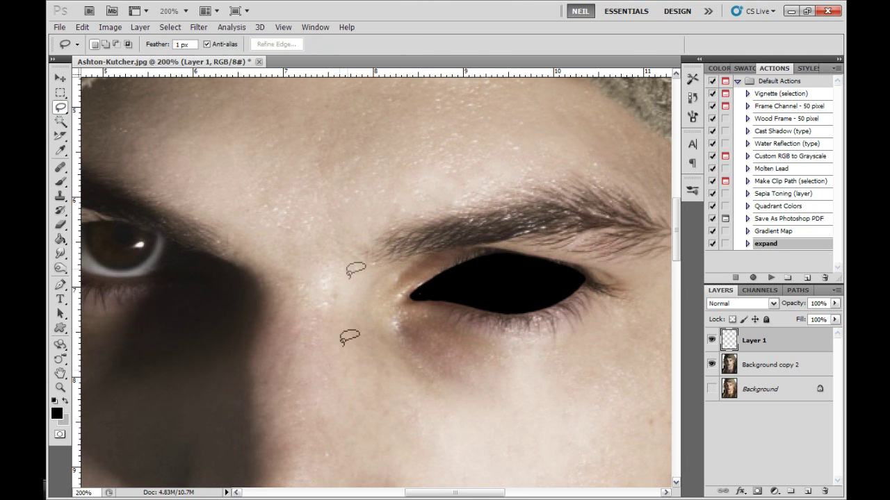
Outline the shadowed eye on Layer 1 with the 5 px black brush, redoing the misplaced stroke along the lid.
drag(286, 295, 450, 314)
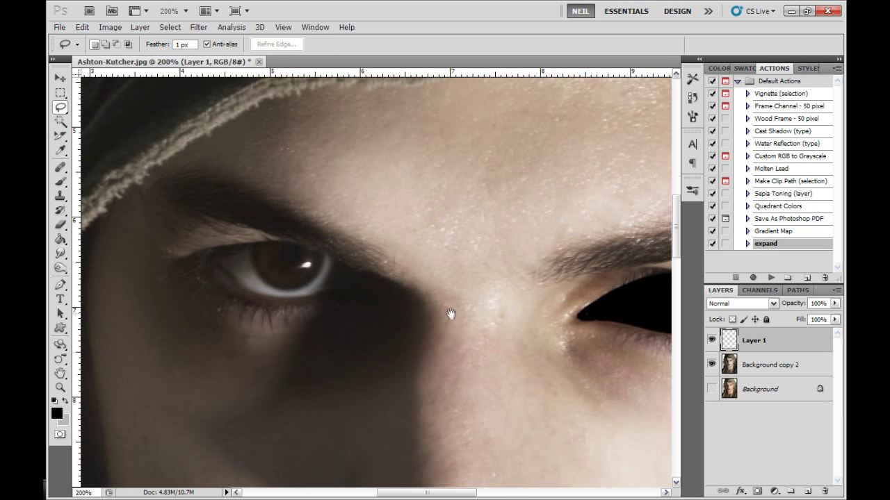
click(60, 182)
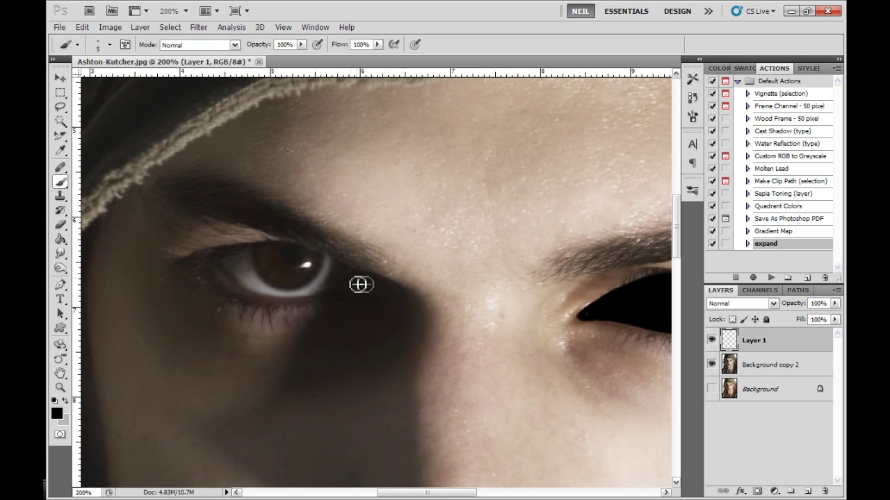
mouse_move(360, 281)
mouse_down()
mouse_move(300, 250)
mouse_move(211, 254)
mouse_up()
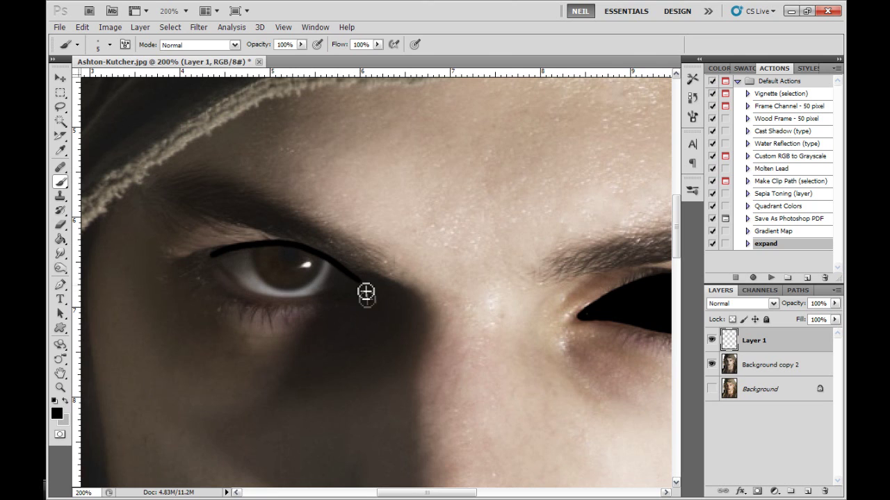
mouse_move(363, 287)
mouse_down()
mouse_move(323, 302)
mouse_move(266, 302)
mouse_move(229, 280)
mouse_move(212, 257)
mouse_up()
key(ctrl+z)
mouse_move(359, 287)
mouse_down()
mouse_move(292, 301)
mouse_move(262, 296)
mouse_move(213, 257)
mouse_up()
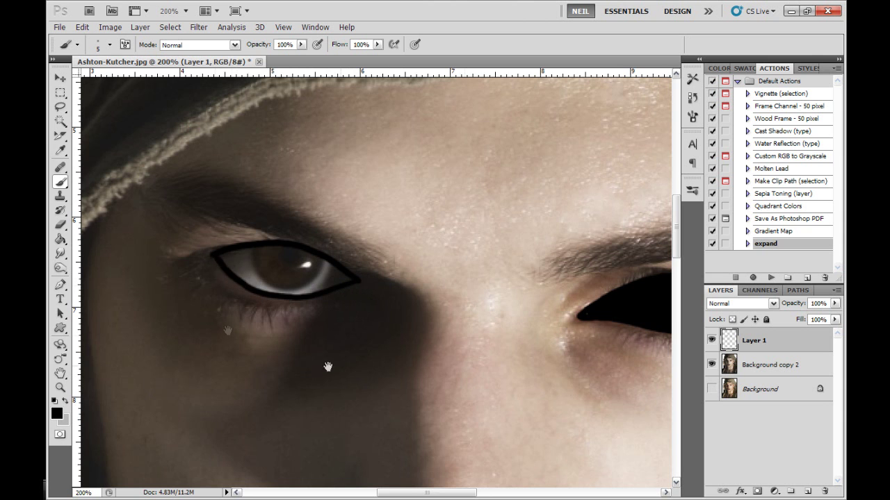
Set up the Eraser with a 5 px tip for trimming the black fill of the well-lit eye.
drag(527, 365, 352, 332)
drag(433, 326, 415, 330)
click(61, 225)
drag(518, 339, 467, 353)
right_click(549, 334)
click(744, 292)
click(495, 310)
Lower Layer 1's opacity to 77%, erase the black spilling over the well-lit eye's edges, and restore the opacity to 100%.
click(835, 303)
drag(833, 314, 821, 315)
click(509, 296)
mouse_move(515, 287)
mouse_down()
mouse_move(445, 325)
mouse_move(464, 321)
mouse_move(492, 306)
mouse_move(439, 324)
mouse_move(456, 322)
mouse_up()
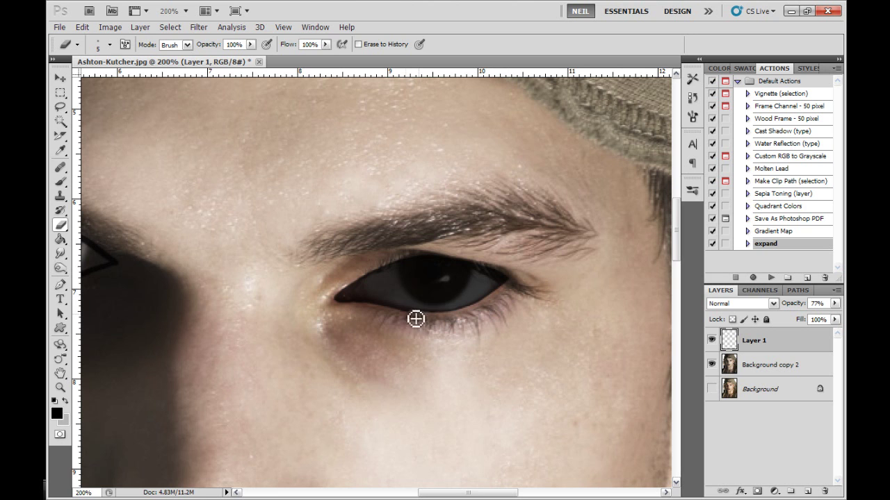
click(835, 304)
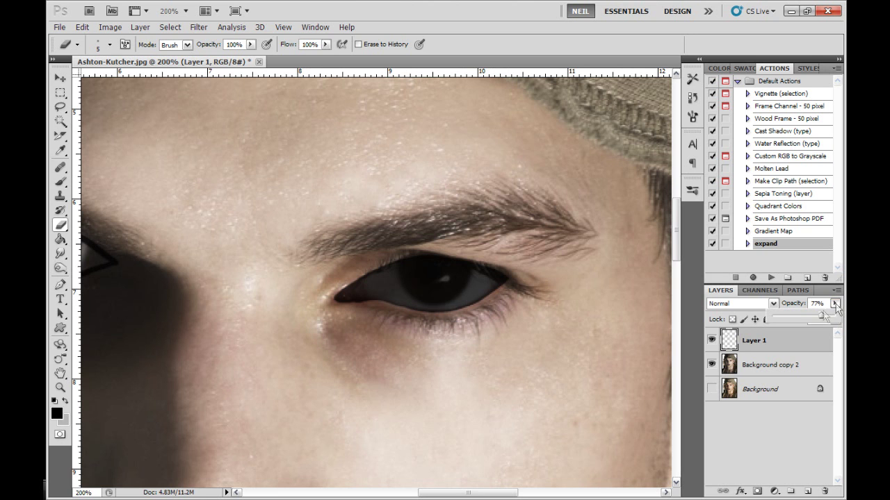
drag(822, 317, 842, 317)
Select the area inside the shadowed eye's black outline with the Magic Wand.
key(space)
drag(218, 381, 380, 395)
key(b)
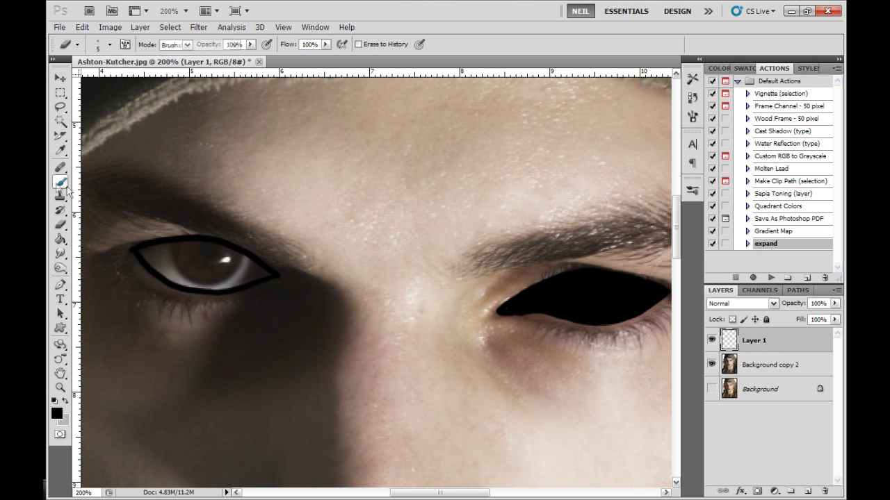
drag(181, 326, 220, 344)
key(w)
click(264, 268)
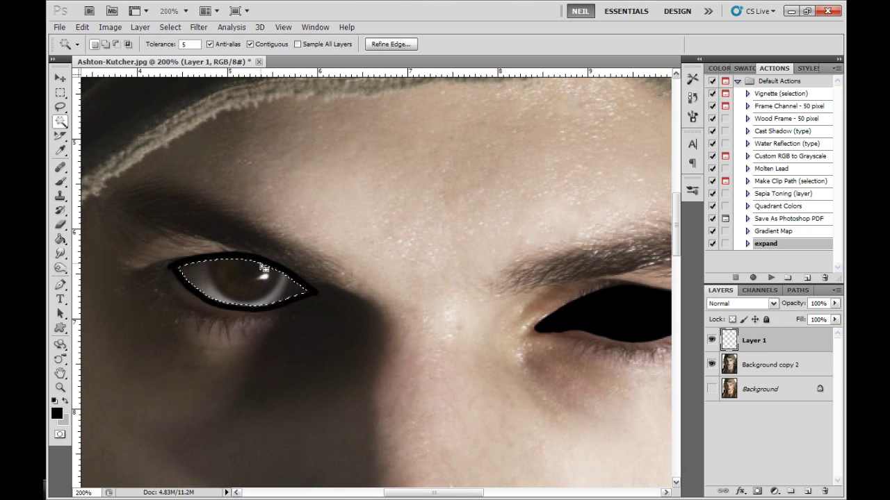
click(62, 121)
click(112, 133)
Expand the shadowed eye's selection by 2 pixels.
click(169, 28)
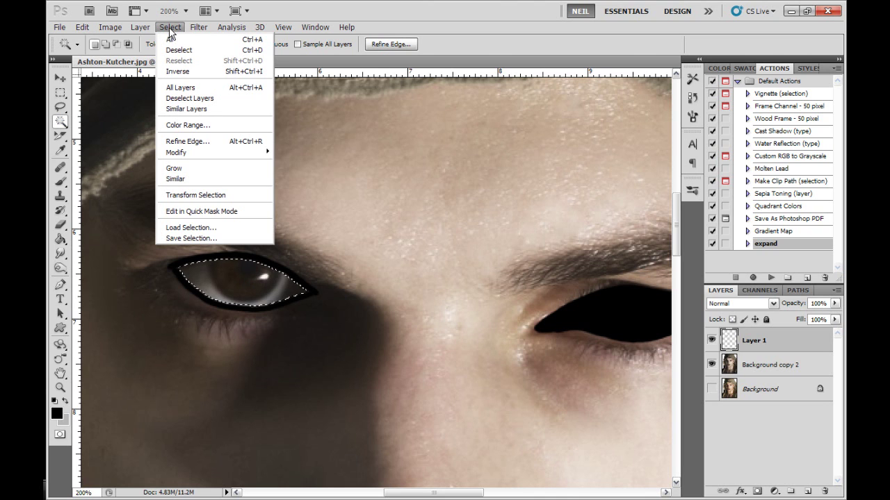
mouse_move(203, 152)
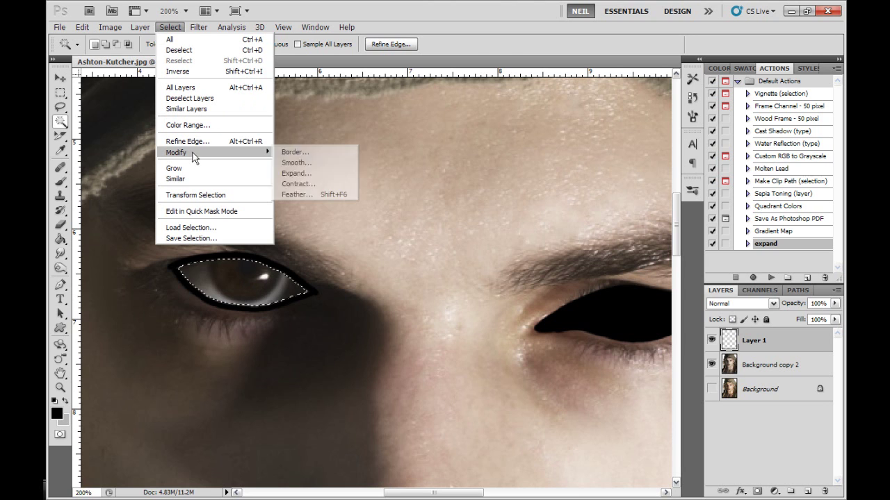
click(297, 174)
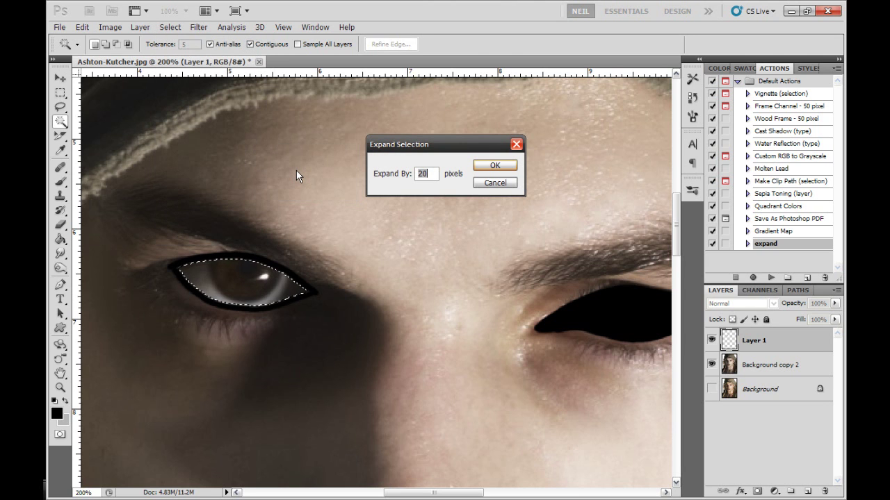
text(2)
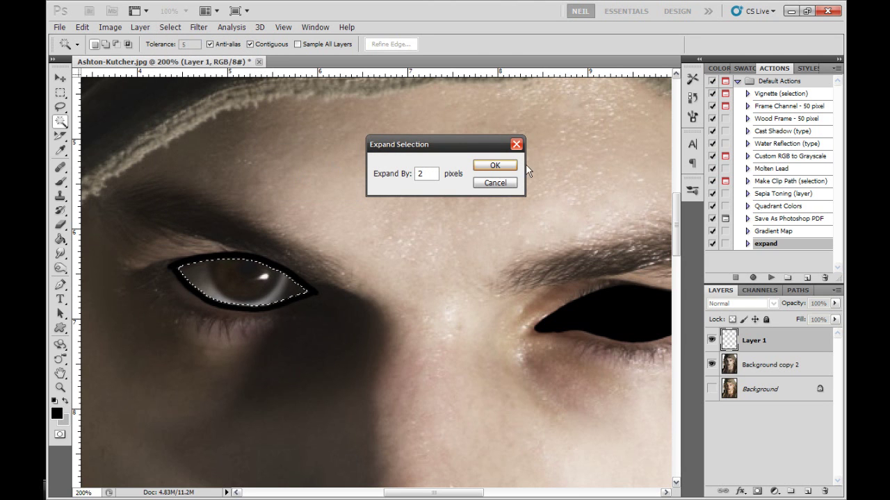
click(501, 166)
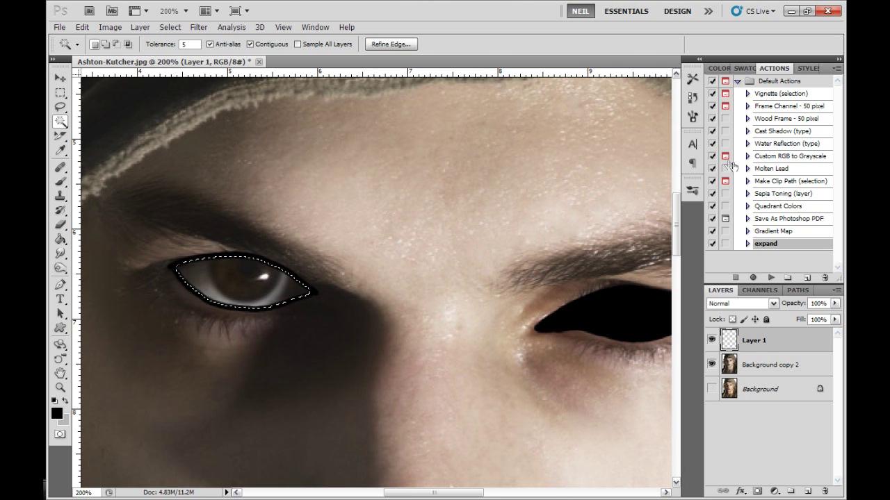
Fill the expanded selection in the shadowed eye with black at 100% opacity and deselect.
click(82, 28)
click(103, 191)
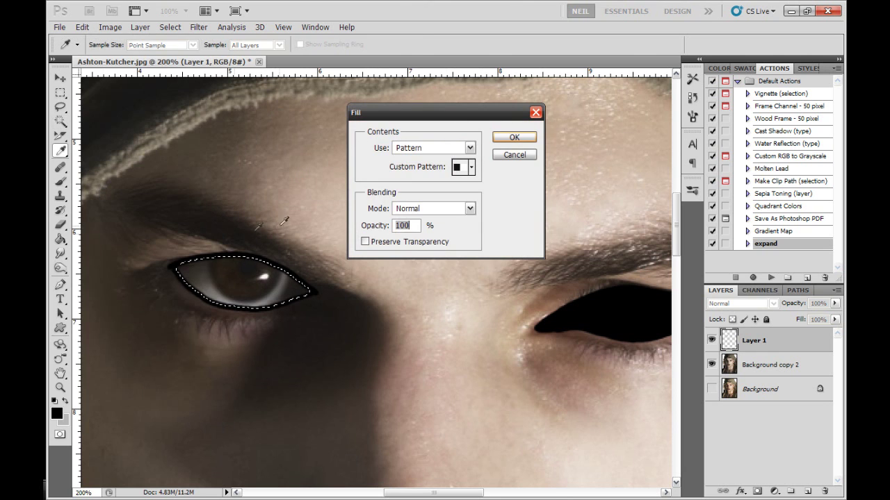
click(470, 148)
click(445, 161)
click(514, 137)
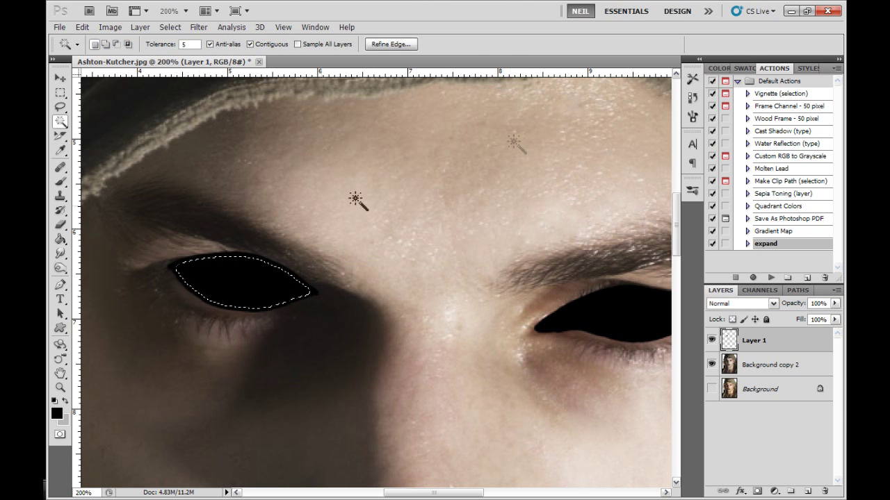
click(61, 108)
key(ctrl+d)
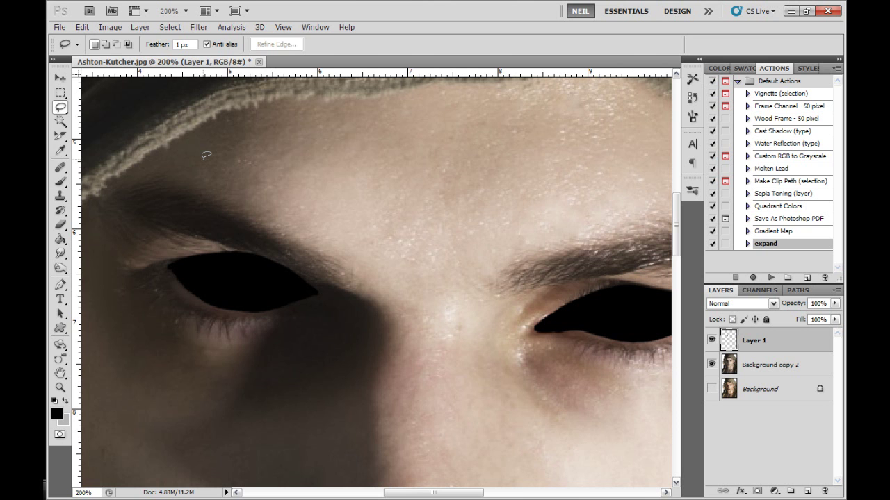
Lower Layer 1's opacity to 67%, erase excess black along the shadowed eye's upper lid, and restore the opacity to 100%.
click(60, 182)
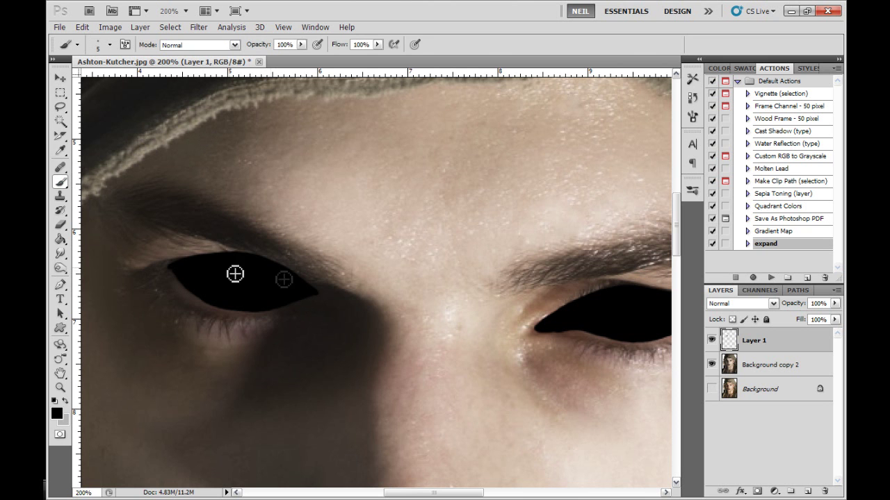
key(ctrl+minus)
key(ctrl+minus)
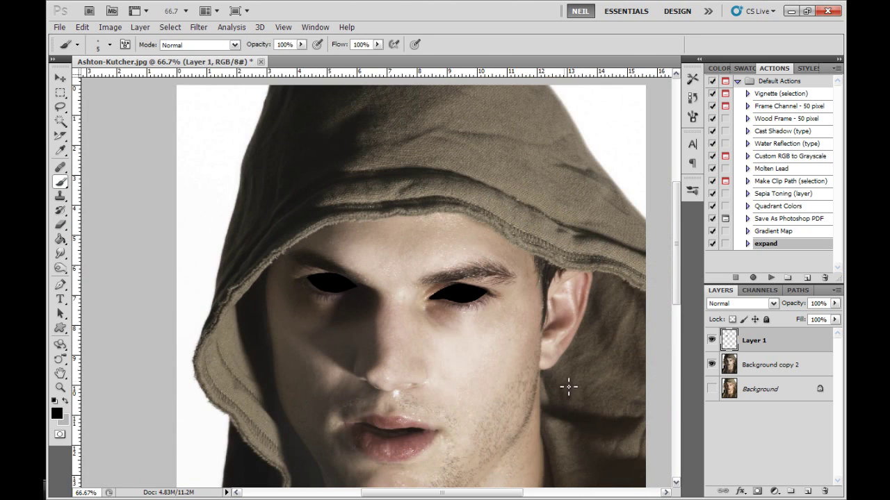
drag(581, 359, 547, 367)
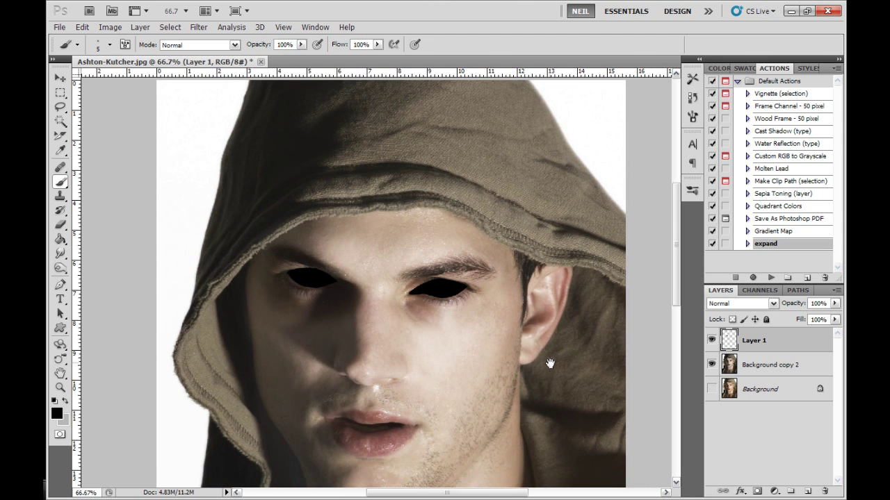
key(ctrl+plus)
key(ctrl+plus)
key(ctrl+plus)
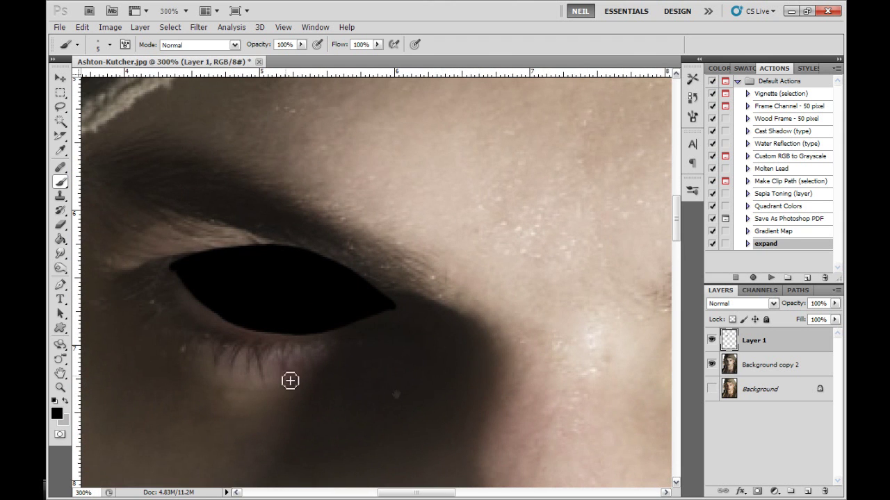
key(e)
drag(835, 310, 814, 312)
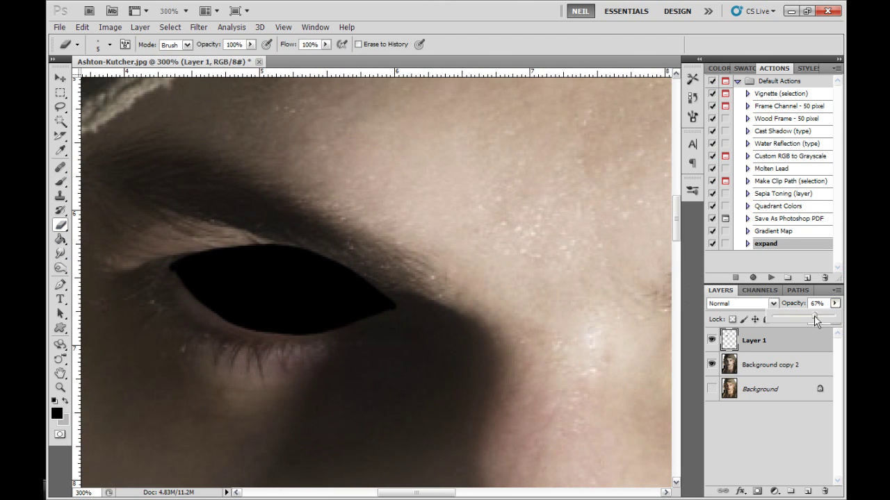
mouse_move(350, 273)
mouse_down()
mouse_move(323, 259)
mouse_move(206, 251)
mouse_up()
drag(835, 304, 836, 311)
Inspect both blackened eyes against the whole face and up close.
key(ctrl+minus)
key(ctrl+minus)
key(ctrl+minus)
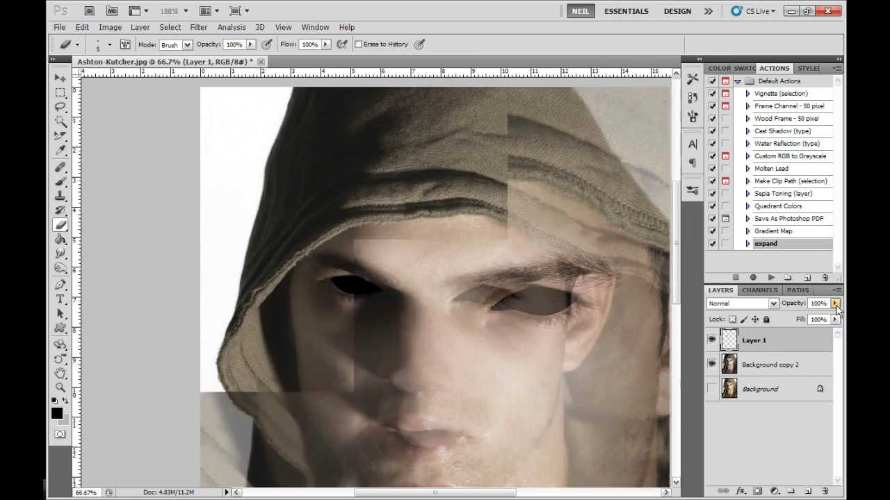
drag(497, 344, 389, 314)
key(ctrl+plus)
key(ctrl+plus)
drag(299, 325, 477, 357)
drag(324, 344, 250, 370)
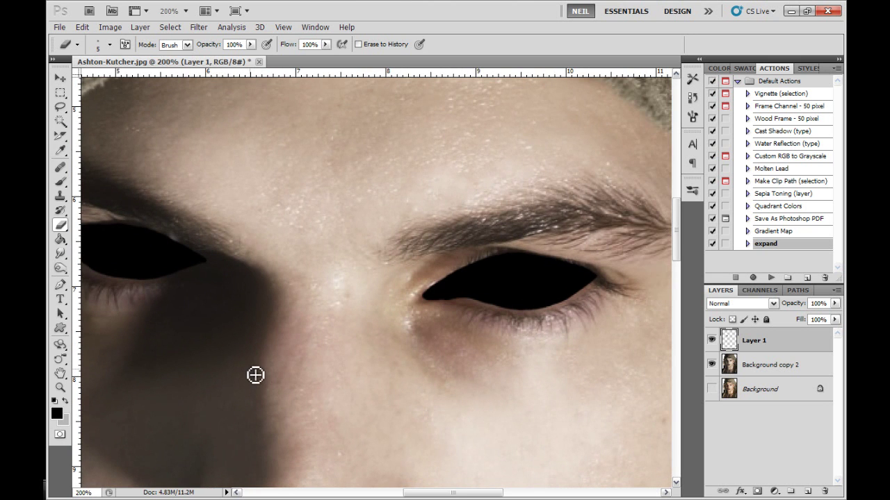
Lasso an area inside the well-lit eye on a new layer above Layer 1 and set dark grey as the foreground colour.
key(l)
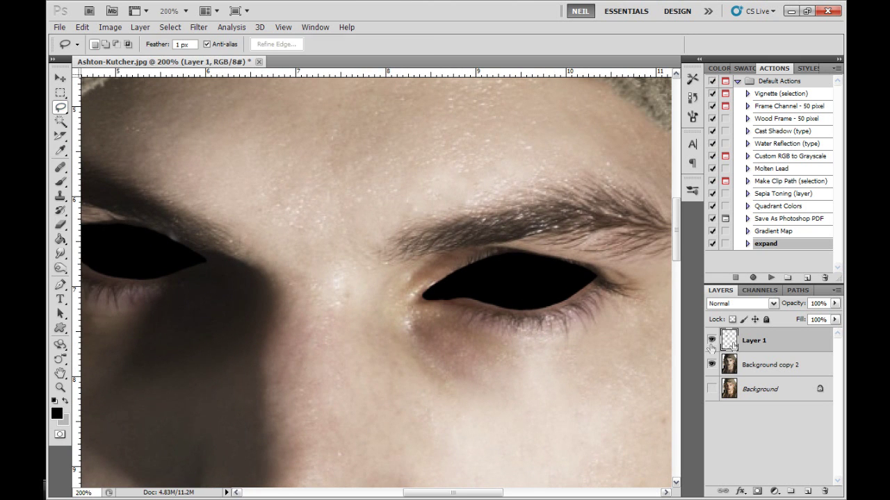
click(807, 492)
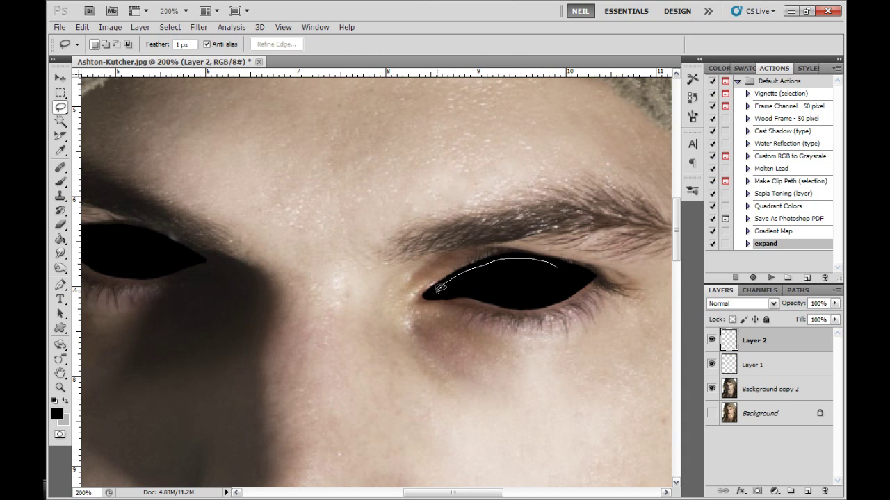
drag(489, 296, 439, 292)
click(61, 182)
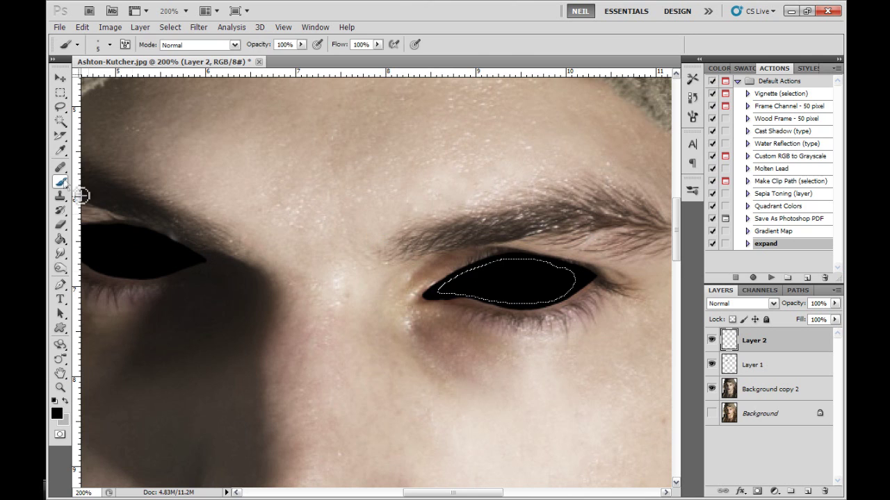
click(745, 68)
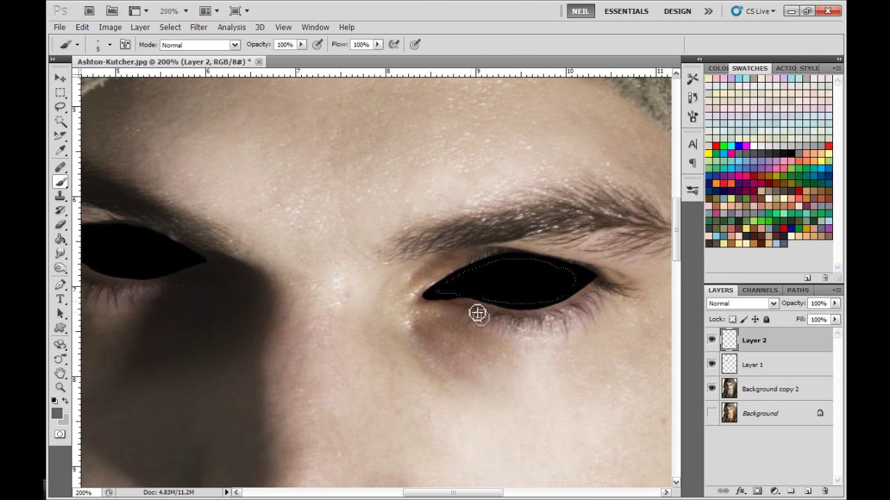
right_click(481, 318)
click(609, 292)
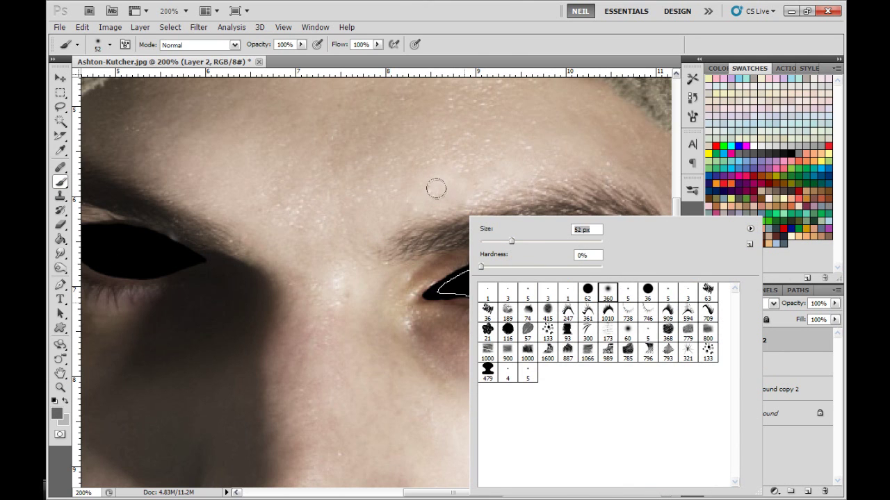
click(438, 184)
mouse_move(414, 292)
mouse_down()
mouse_move(428, 265)
mouse_move(466, 239)
mouse_move(433, 317)
mouse_move(513, 221)
mouse_move(469, 314)
mouse_move(588, 197)
mouse_up()
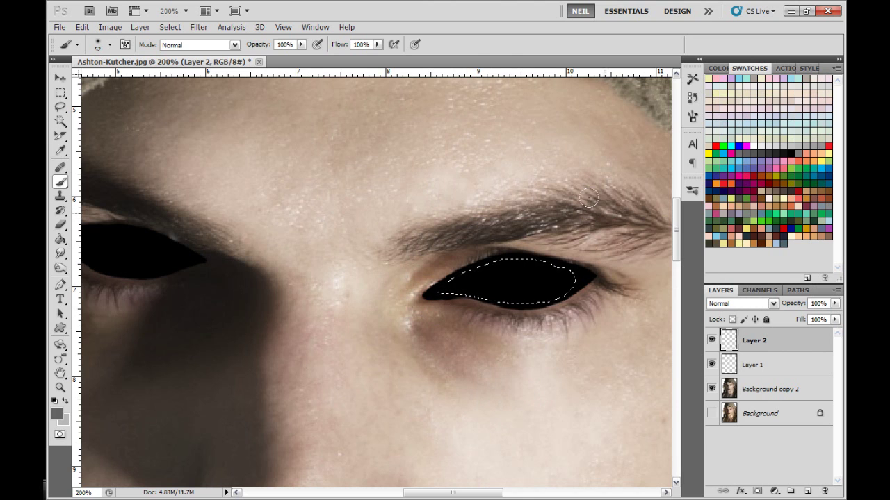
Draw a linear dark-grey-to-transparent gradient across the eye selection from the inner corner towards the outer corner, and deselect.
click(60, 239)
click(113, 238)
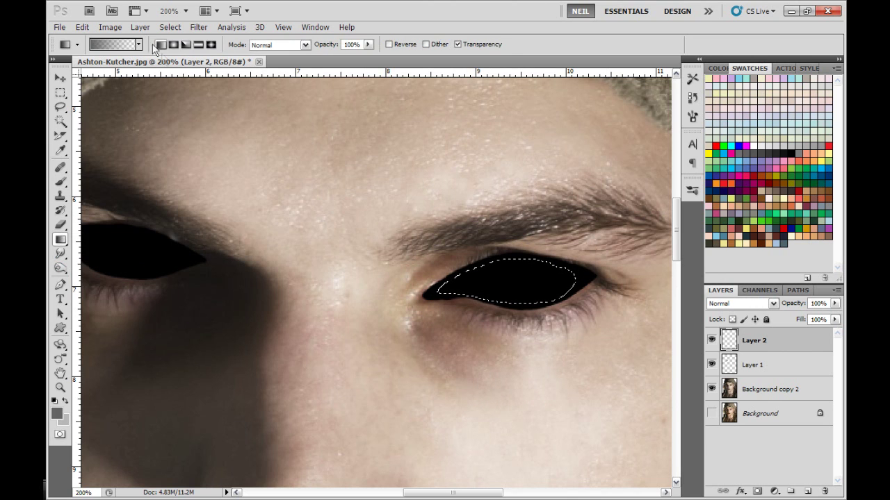
click(138, 44)
double_click(93, 68)
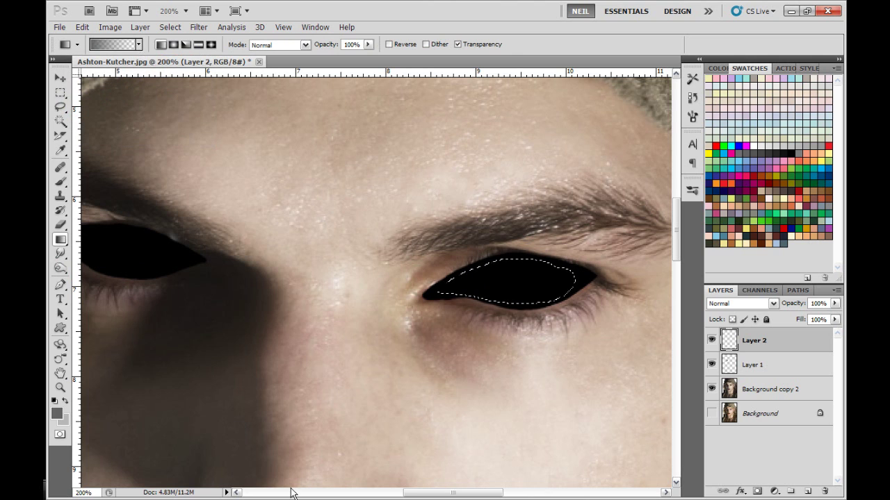
drag(429, 289, 549, 284)
key(l)
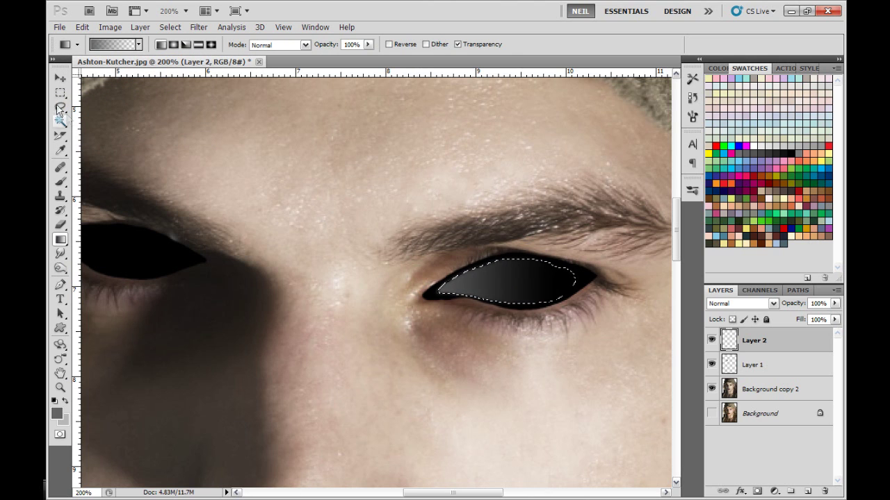
key(ctrl+d)
Fade the gradient highlight by lowering Layer 2's opacity to about 23%.
click(834, 303)
drag(833, 318, 792, 321)
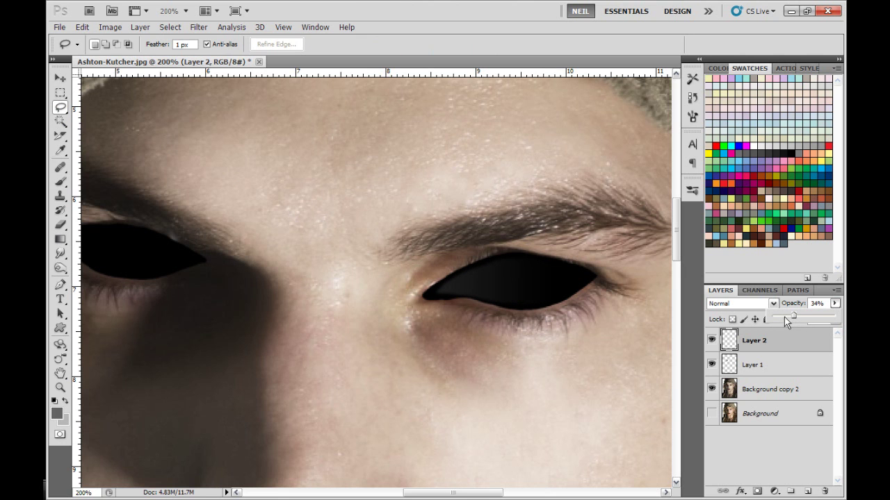
key(ctrl+minus)
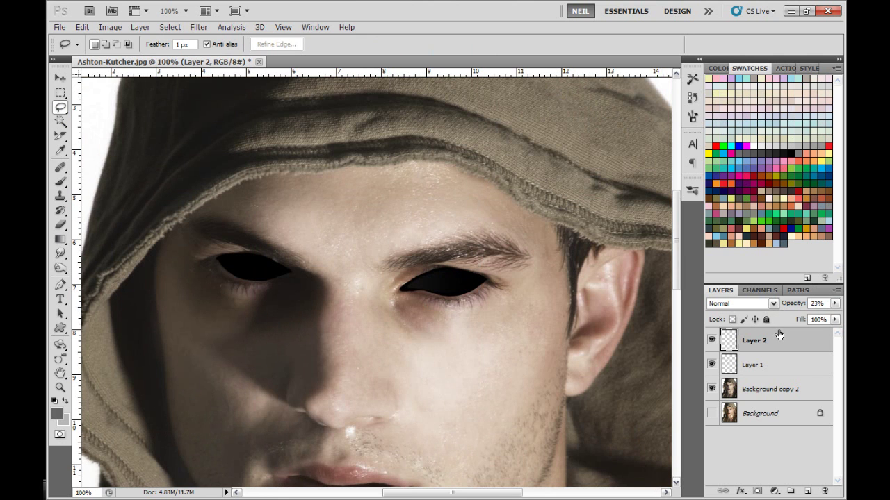
click(835, 304)
Merge Layer 2 down into Layer 1 and add a new empty layer above it.
click(756, 368)
click(768, 342)
click(836, 293)
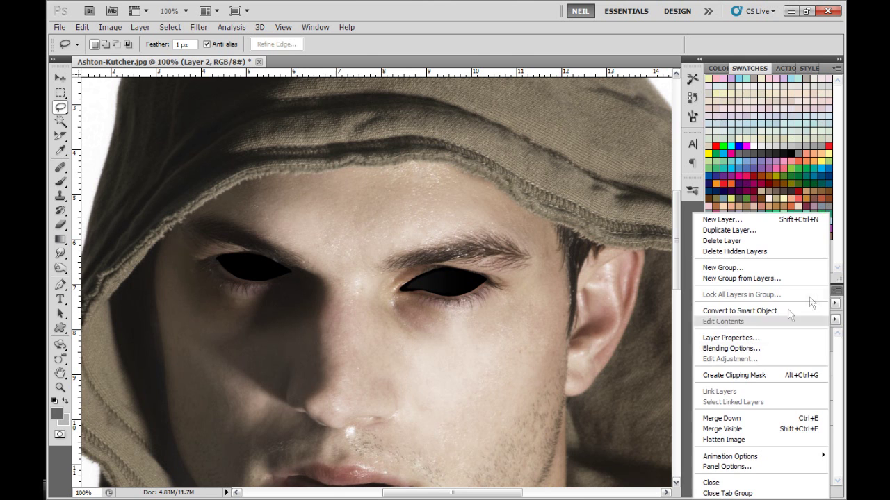
click(723, 420)
click(807, 492)
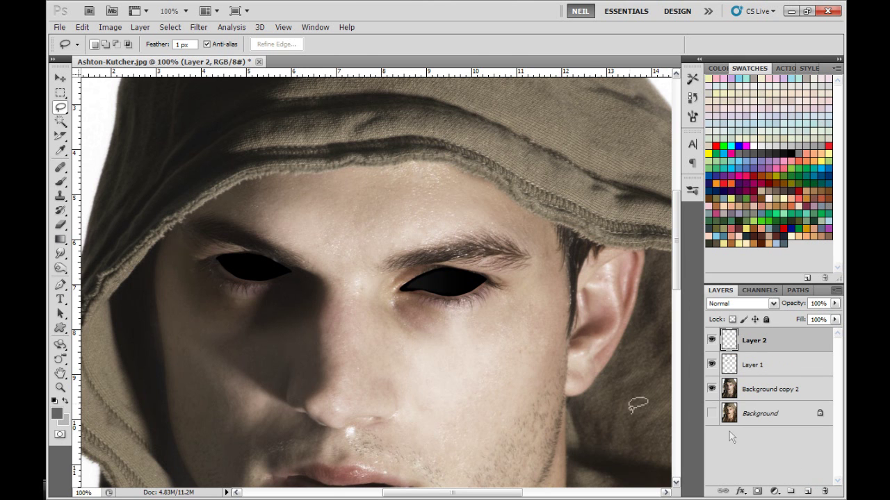
Lasso an area inside the shadowed eye, fill it with a dark-grey-to-transparent gradient from the outer corner inwards, and deselect.
key(ctrl+plus)
key(ctrl+plus)
mouse_move(482, 298)
mouse_down()
mouse_move(419, 269)
mouse_move(345, 258)
mouse_move(321, 276)
mouse_up()
mouse_move(442, 324)
mouse_down()
mouse_move(495, 285)
mouse_move(491, 300)
mouse_move(350, 260)
mouse_move(463, 318)
mouse_move(490, 305)
mouse_up()
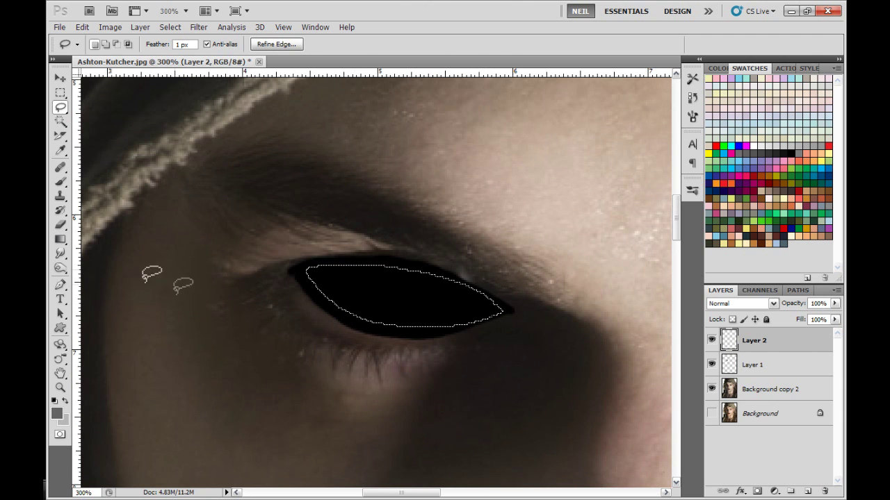
key(g)
drag(253, 262, 410, 305)
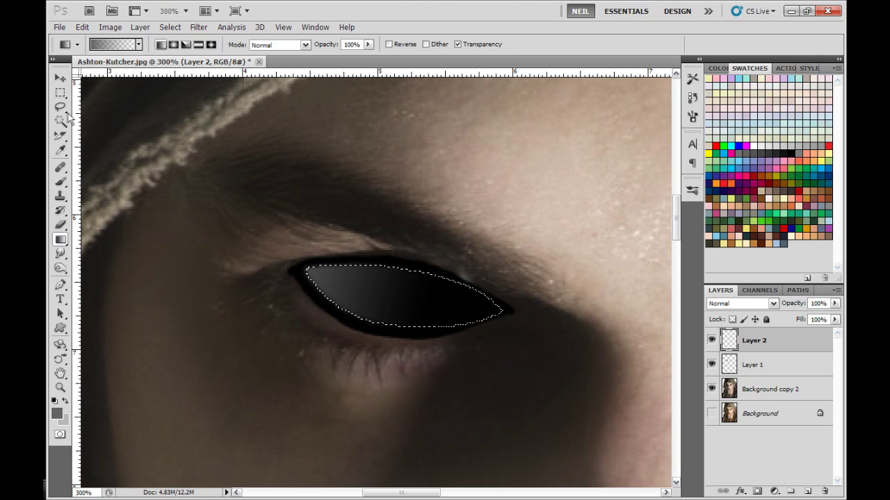
key(ctrl+d)
key(l)
Lower Layer 2's opacity to 30% and merge it down into Layer 1.
key(ctrl+minus)
key(ctrl+minus)
key(ctrl+minus)
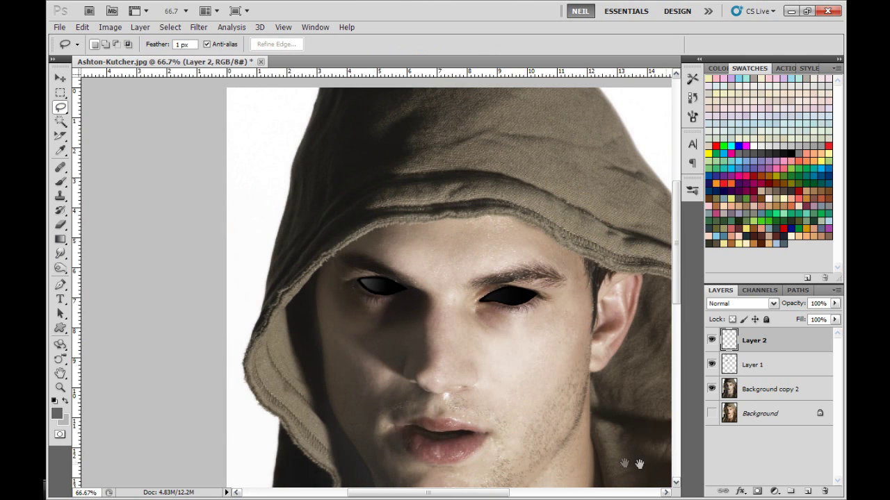
click(834, 305)
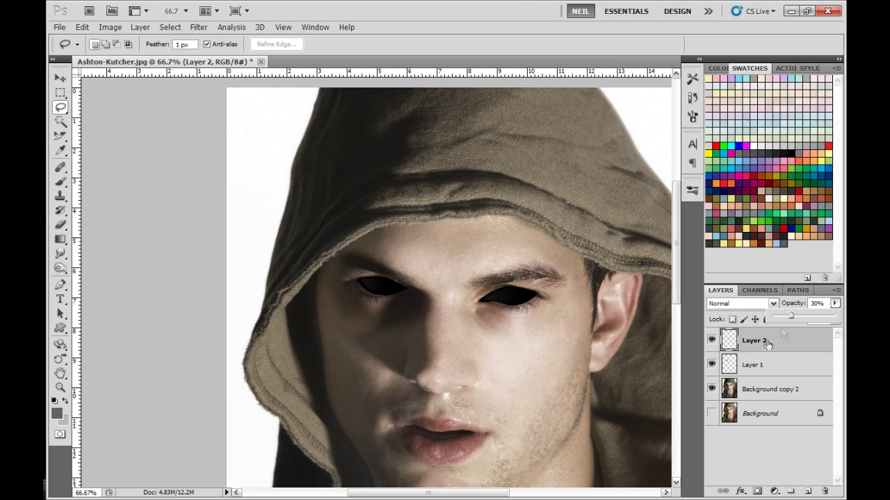
click(838, 290)
click(729, 417)
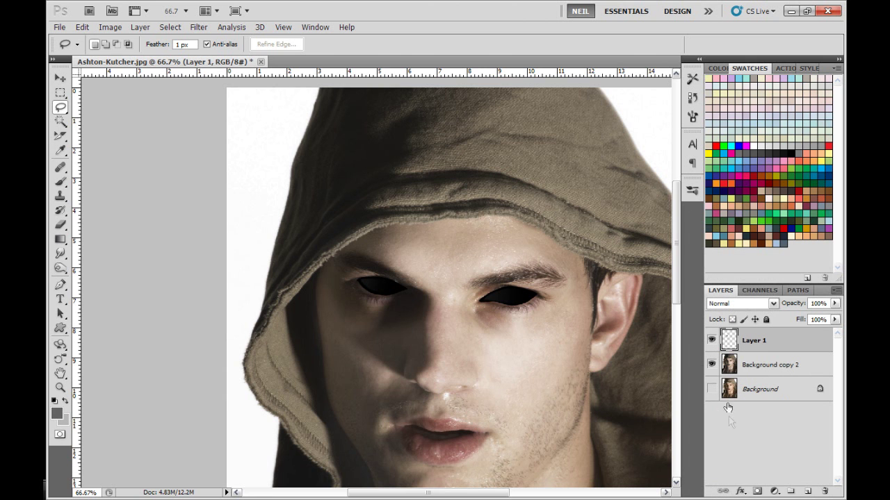
Paint a small light-grey highlight in the upper part of each black eye with a hard 5 px brush.
key(ctrl+plus)
key(ctrl+plus)
drag(544, 360, 396, 327)
key(b)
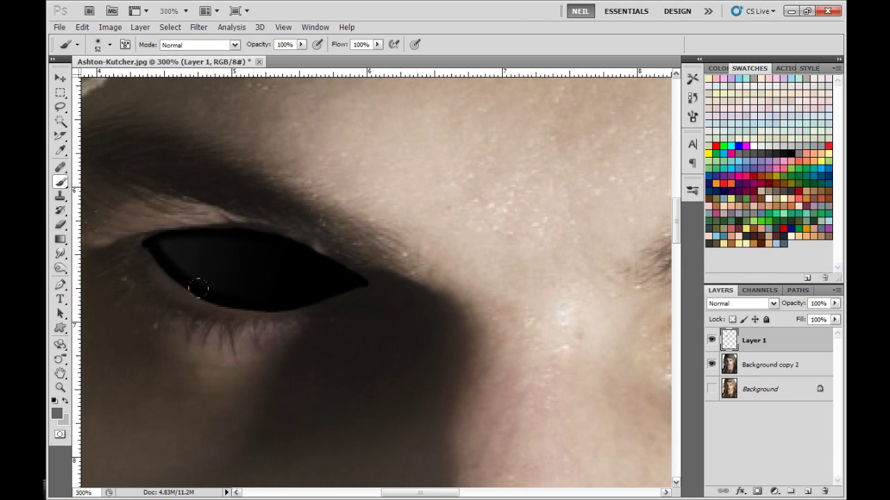
click(771, 146)
drag(343, 327, 323, 341)
right_click(351, 217)
click(410, 292)
mouse_move(312, 290)
mouse_down()
mouse_move(254, 278)
mouse_move(300, 290)
mouse_move(265, 277)
mouse_up()
drag(497, 377, 142, 327)
mouse_move(536, 268)
mouse_down()
mouse_move(491, 266)
mouse_move(532, 269)
mouse_up()
Add a white spot inside the grey highlight of each eye.
drag(212, 348, 438, 350)
mouse_move(368, 282)
mouse_down()
mouse_move(360, 282)
mouse_move(407, 290)
mouse_up()
drag(524, 339, 317, 283)
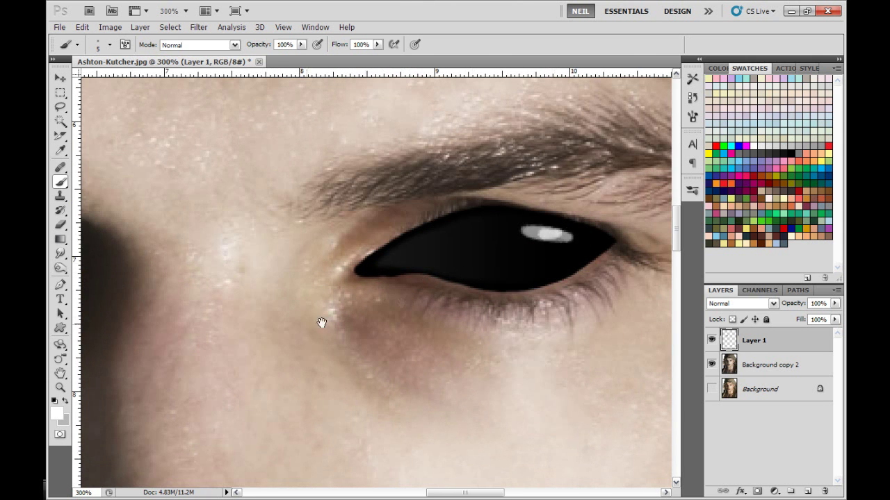
drag(321, 324, 409, 328)
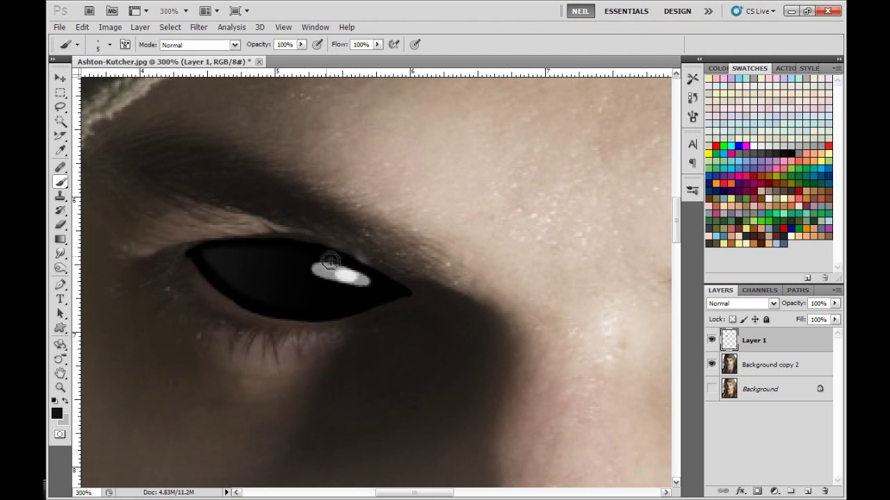
Examine the new eye highlights against the whole face and up close on the well-lit eye.
key(ctrl+minus)
key(ctrl+minus)
key(ctrl+minus)
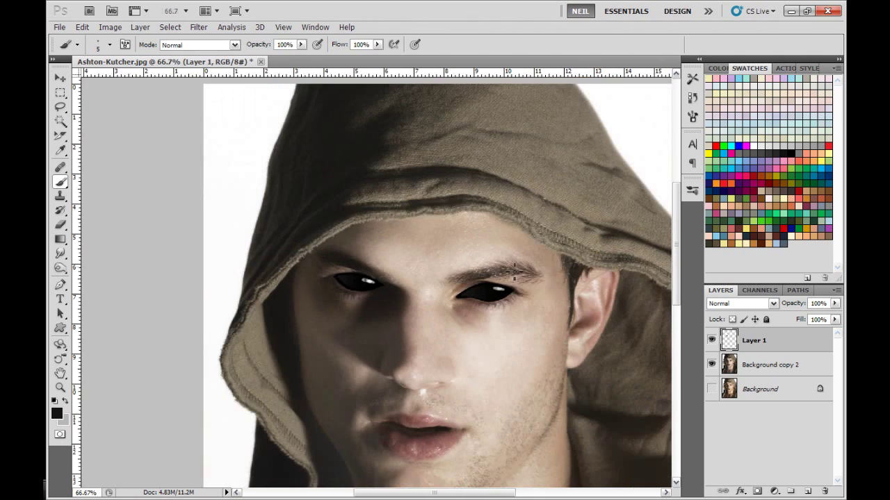
key(ctrl+plus)
key(ctrl+plus)
drag(558, 266, 454, 254)
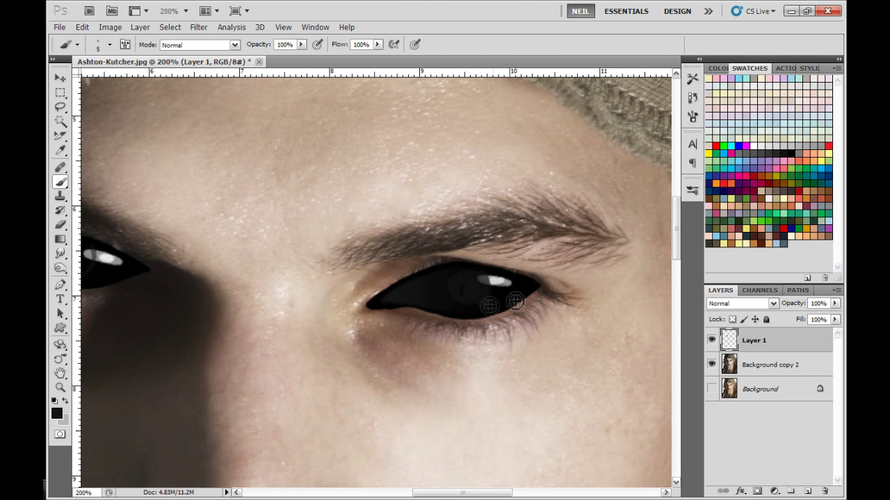
key(ctrl+minus)
key(ctrl+minus)
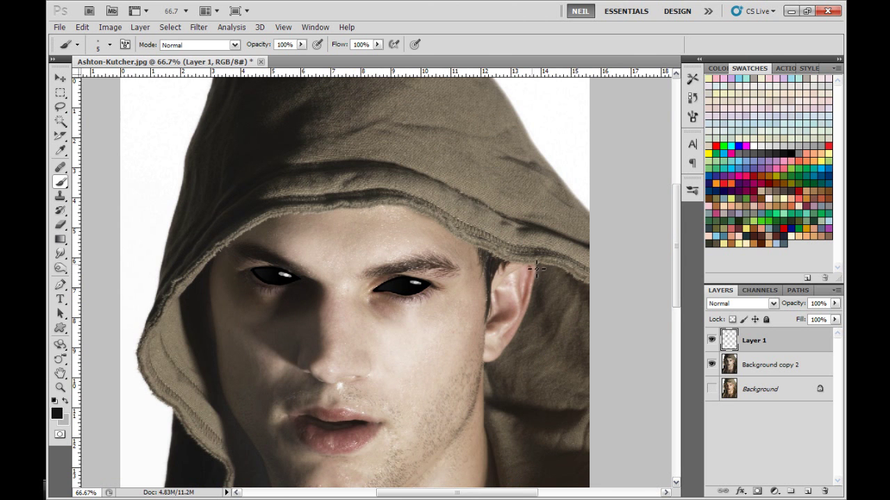
Paint a faint light-grey reflection on the outer side of the shadowed eye with a 9 px brush at 0% hardness.
key(ctrl+plus)
key(ctrl+plus)
key(ctrl+plus)
drag(282, 341, 555, 325)
drag(337, 327, 410, 350)
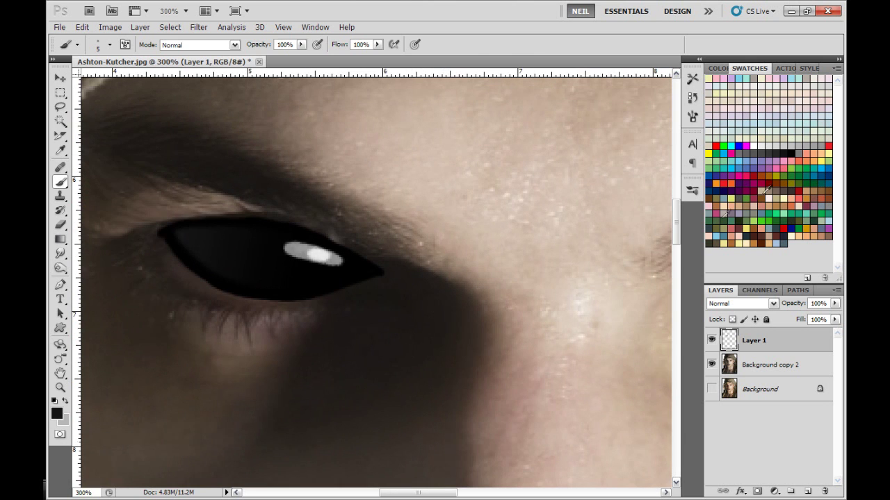
right_click(351, 296)
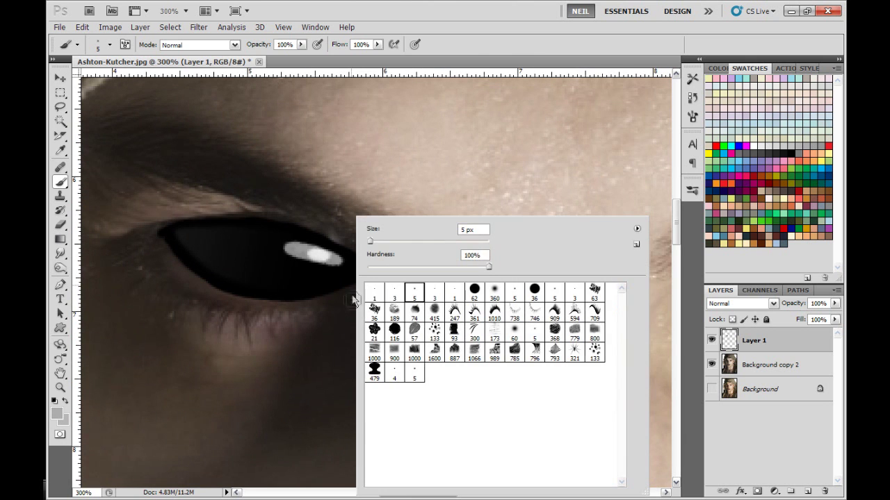
click(494, 292)
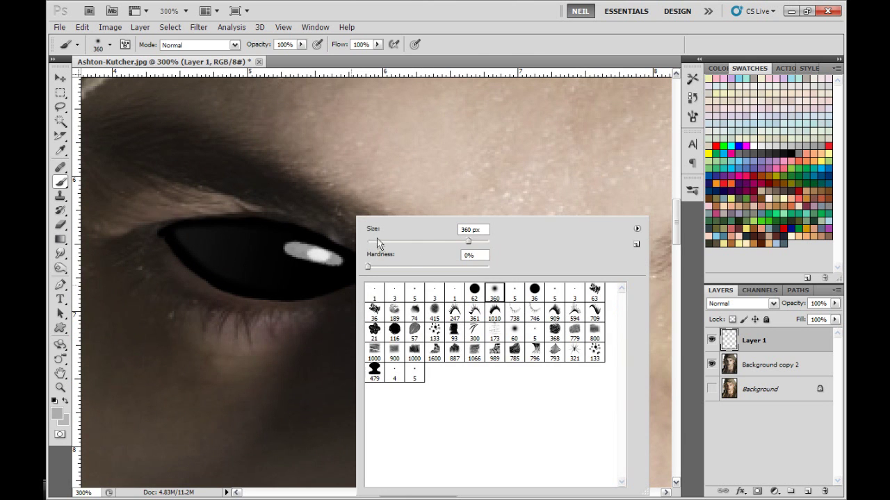
drag(377, 246, 373, 246)
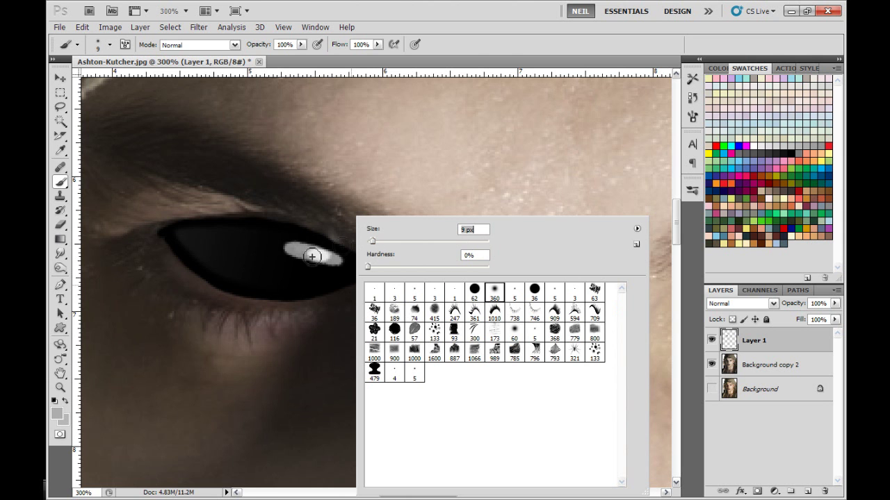
mouse_move(231, 250)
mouse_down()
mouse_move(244, 271)
mouse_move(233, 253)
mouse_up()
Paint a soft light-grey reflection on the inner side of the well-lit eye, undoing the first stroke and repainting it.
drag(641, 365, 308, 333)
drag(474, 270, 485, 280)
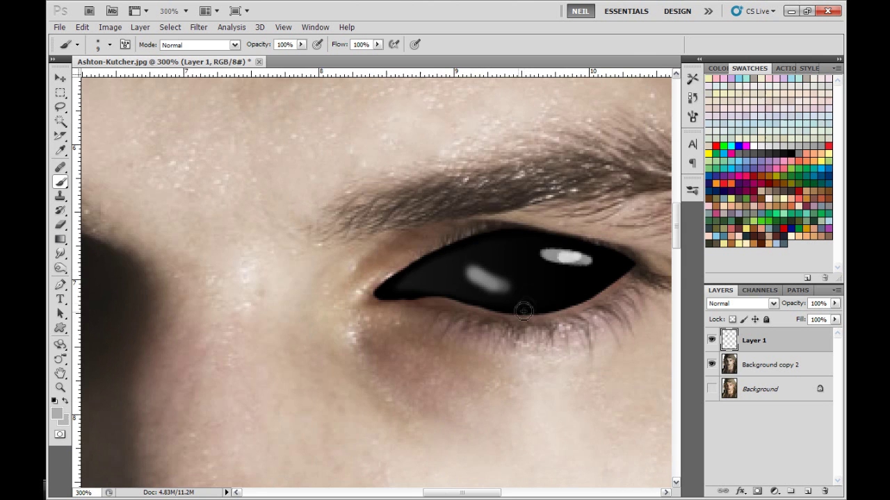
key(ctrl+minus)
key(ctrl+minus)
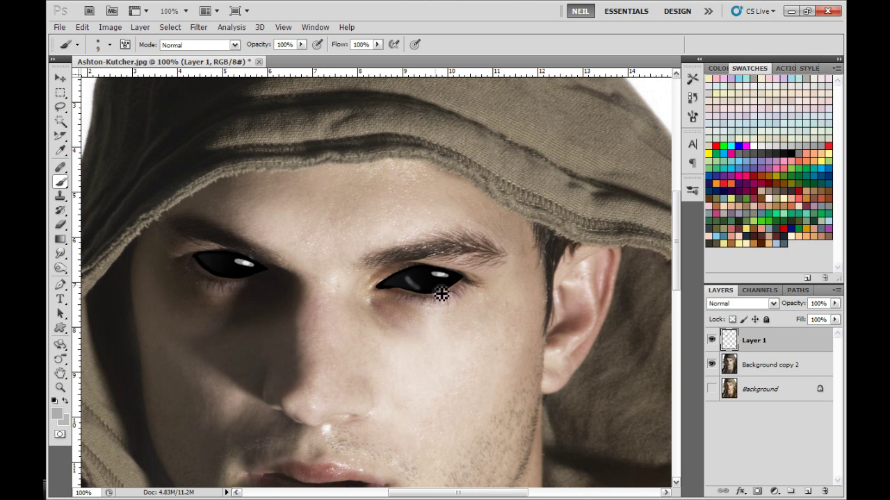
key(ctrl+plus)
key(ctrl+plus)
key(ctrl+z)
drag(468, 269, 504, 295)
drag(465, 266, 502, 295)
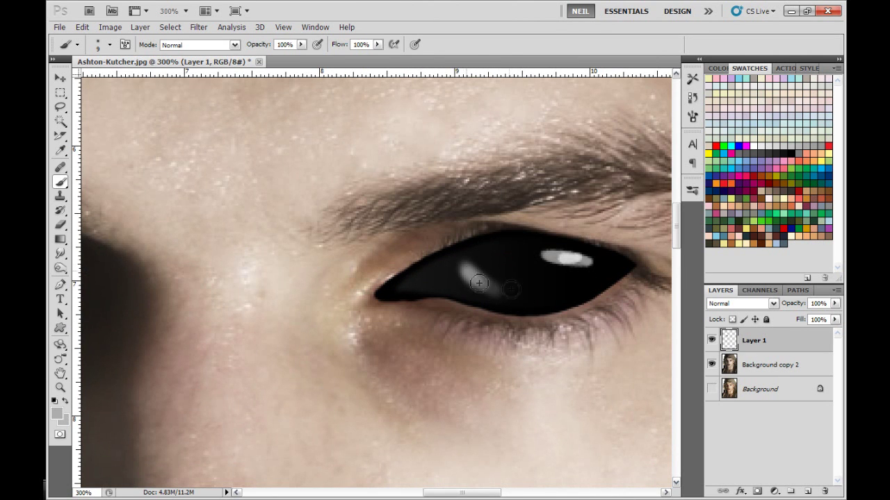
Duplicate the Background copy 2 layer, keeping the duplicate beneath Layer 1.
mouse_move(214, 318)
mouse_down()
mouse_move(526, 326)
mouse_move(578, 379)
mouse_up()
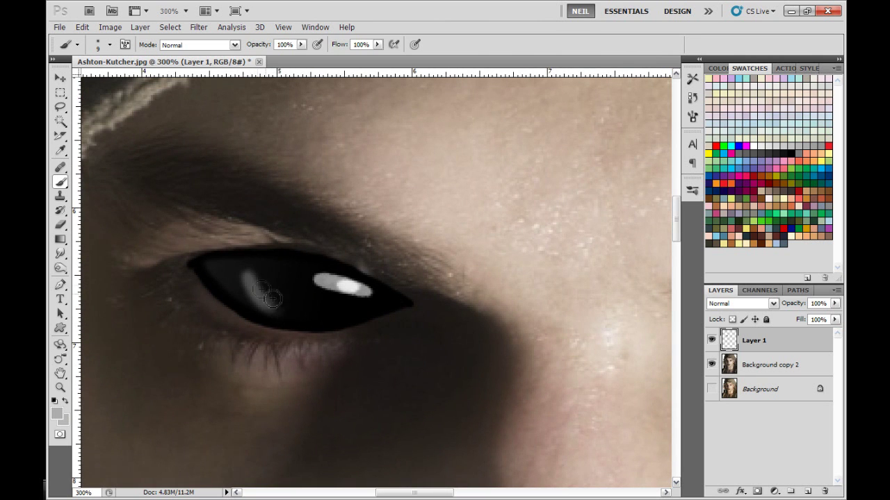
key(ctrl+minus)
key(ctrl+minus)
key(ctrl+minus)
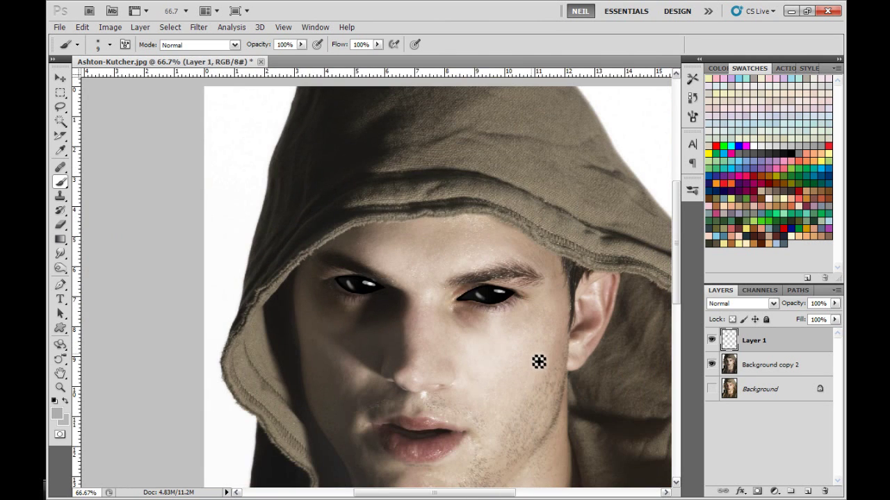
key(ctrl+minus)
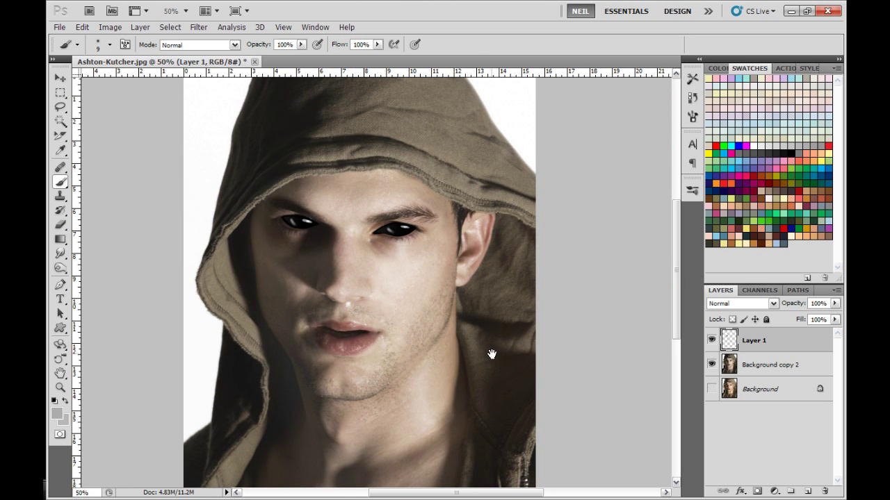
drag(492, 372, 485, 359)
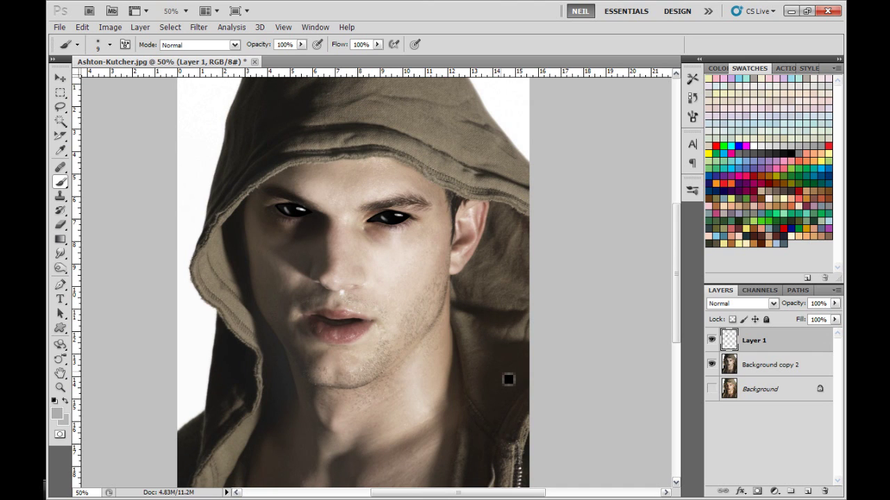
click(764, 368)
drag(762, 369, 805, 493)
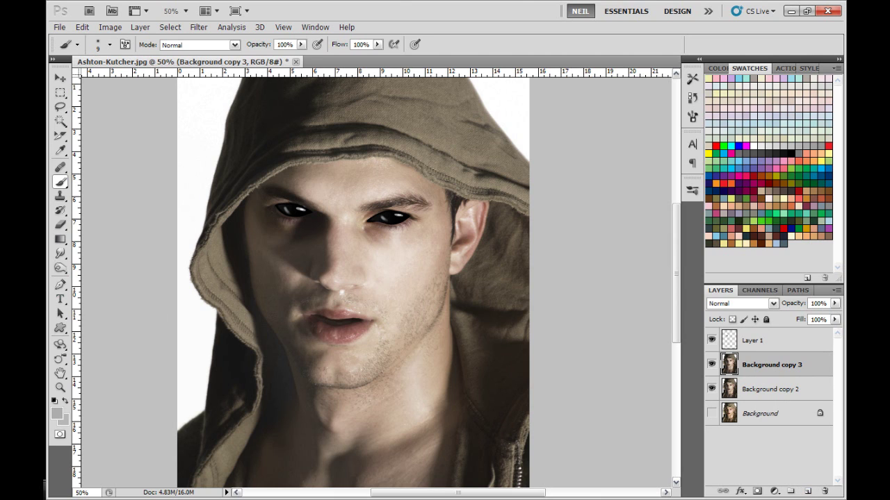
Burn the skin around the well-lit eye's inner corner with a 46 px Burn brush on Shadows, and set the exposure to 30%.
click(61, 269)
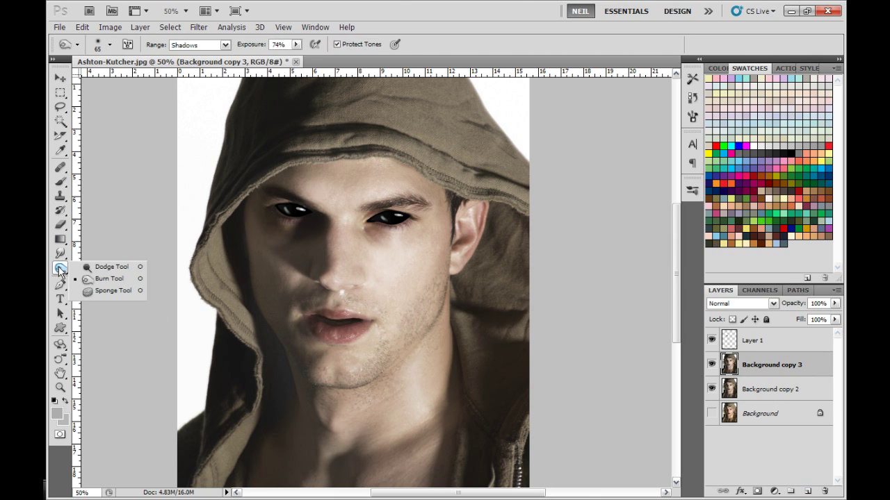
click(125, 279)
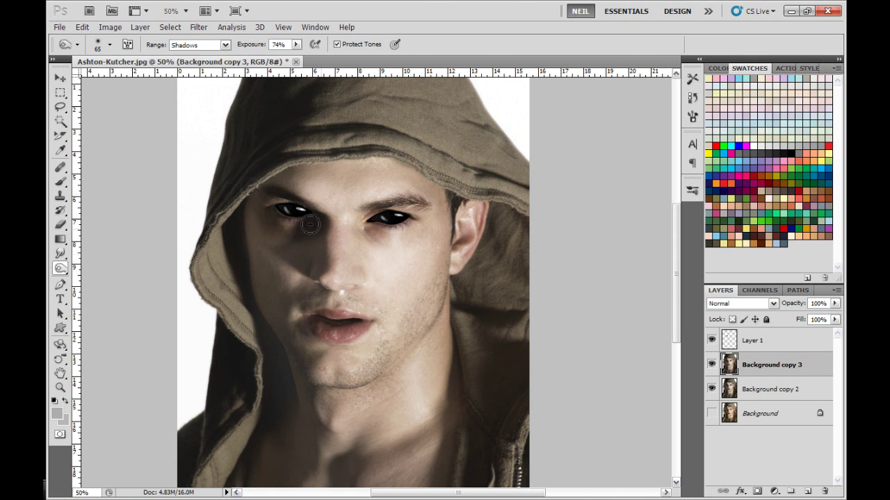
key(ctrl+plus)
key(ctrl+plus)
key(ctrl+plus)
drag(495, 95, 430, 333)
right_click(419, 226)
mouse_move(264, 252)
mouse_down()
mouse_move(298, 229)
mouse_move(269, 245)
mouse_move(269, 59)
mouse_move(432, 239)
mouse_move(445, 230)
mouse_move(343, 201)
mouse_move(257, 247)
mouse_move(289, 275)
mouse_move(334, 283)
mouse_move(459, 253)
mouse_move(340, 288)
mouse_up()
click(296, 45)
Burn the skin around the shadowed eye and darken its eyebrow.
mouse_move(129, 347)
mouse_down()
mouse_move(417, 332)
mouse_move(489, 351)
mouse_up()
mouse_move(421, 256)
mouse_down()
mouse_move(303, 268)
mouse_move(421, 256)
mouse_move(334, 240)
mouse_up()
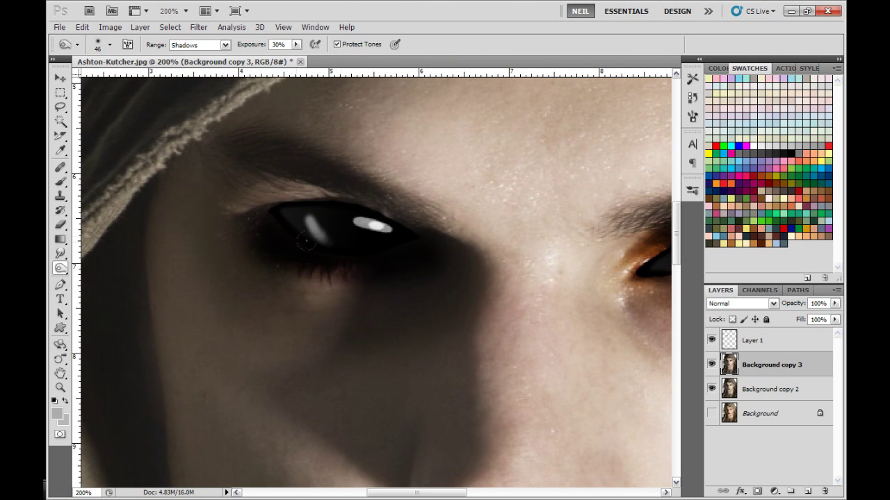
mouse_move(435, 235)
mouse_down()
mouse_move(271, 193)
mouse_move(372, 206)
mouse_move(228, 190)
mouse_move(420, 208)
mouse_up()
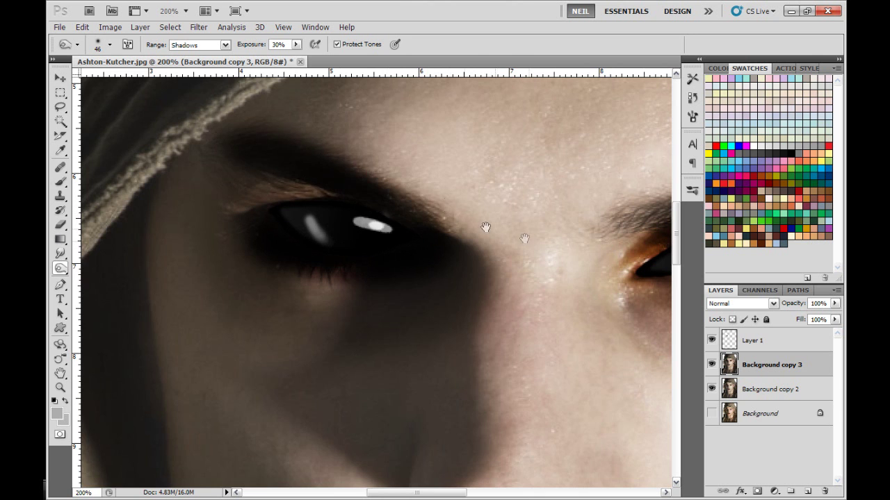
Burn the eyelid, lashes and eyebrow of the well-lit eye.
drag(524, 239, 324, 264)
drag(432, 242, 643, 221)
drag(550, 264, 440, 266)
drag(480, 214, 566, 233)
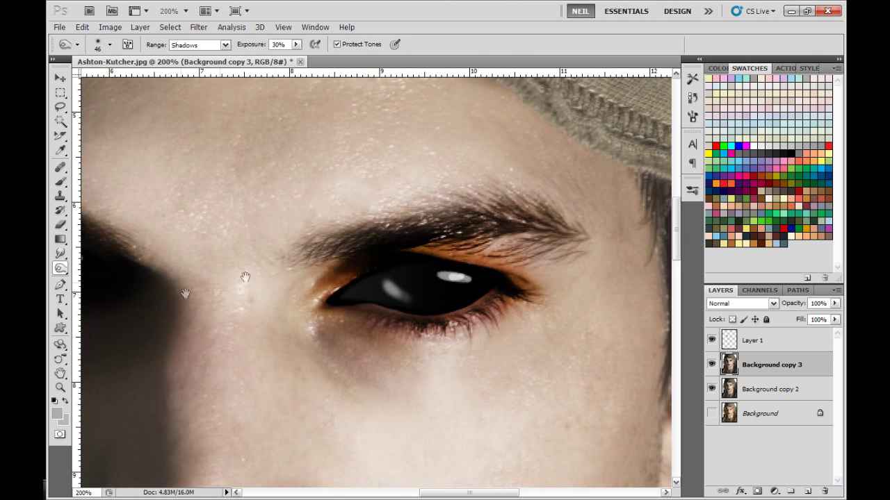
Deepen the burn between the shadowed eye and its eyebrow, and check it against the whole portrait.
drag(244, 277, 522, 273)
drag(306, 229, 202, 226)
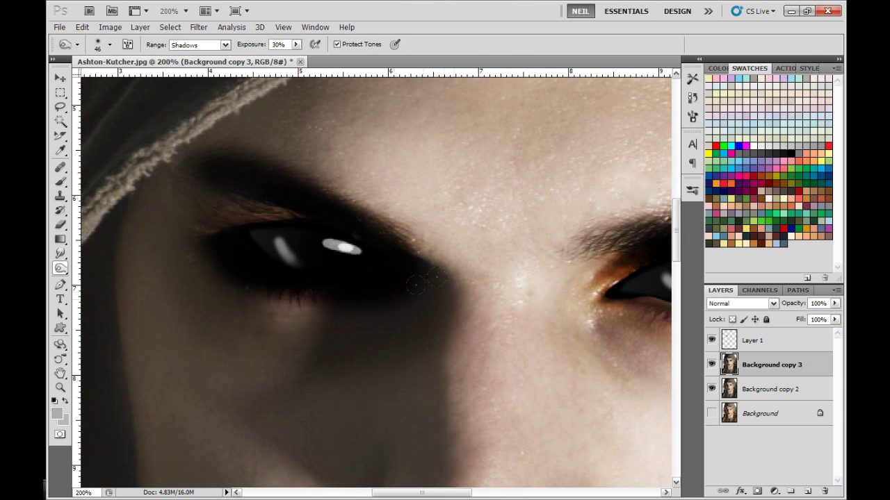
key(ctrl+minus)
key(ctrl+minus)
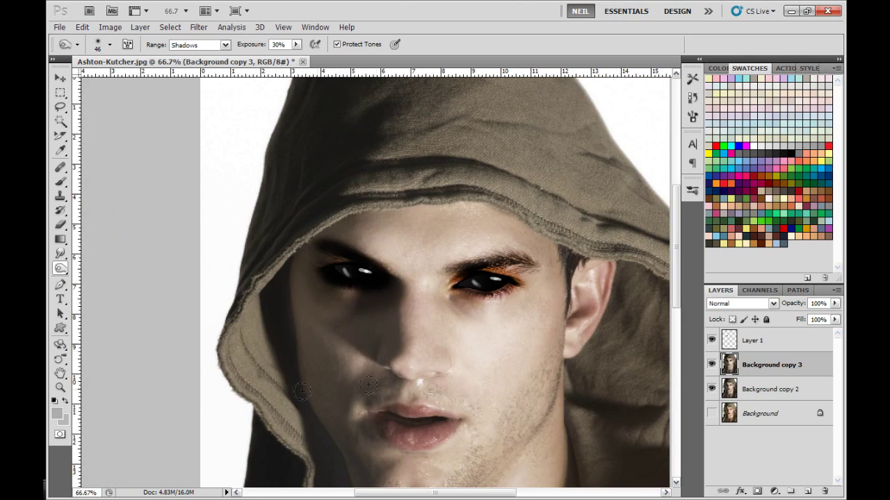
key(ctrl+minus)
drag(513, 325, 478, 279)
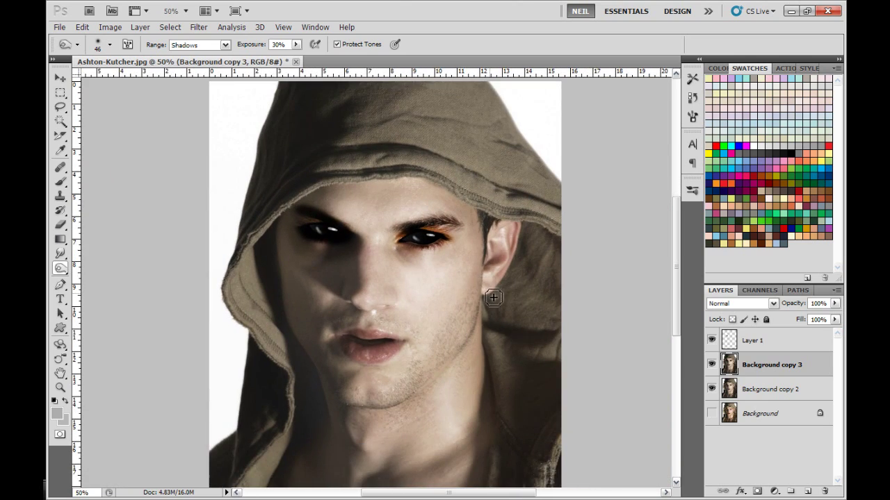
Enlarge the Burn brush to 156 px and darken broader areas around and beneath both eyes.
key(ctrl+plus)
key(ctrl+plus)
drag(399, 268, 424, 298)
right_click(424, 265)
click(517, 241)
mouse_move(346, 233)
mouse_down()
mouse_move(352, 242)
mouse_move(278, 253)
mouse_move(257, 248)
mouse_up()
mouse_move(446, 262)
mouse_down()
mouse_move(479, 244)
mouse_move(470, 284)
mouse_up()
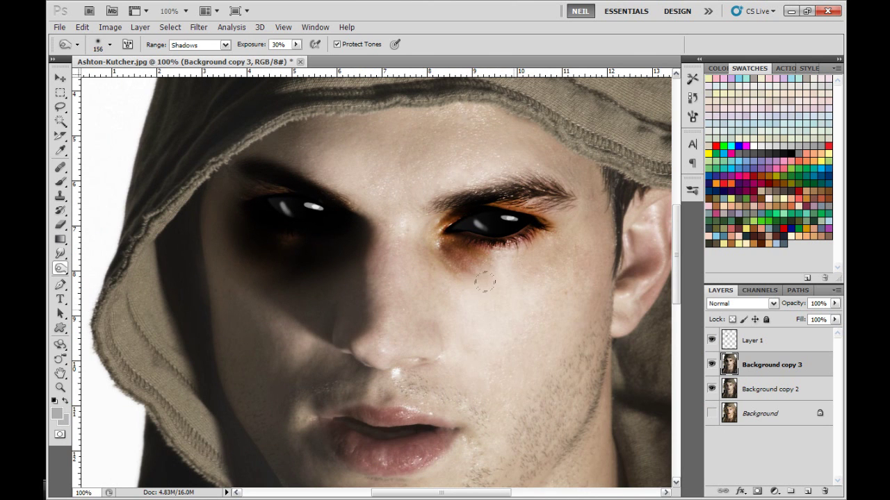
key(ctrl+minus)
key(ctrl+minus)
key(ctrl+plus)
key(ctrl+plus)
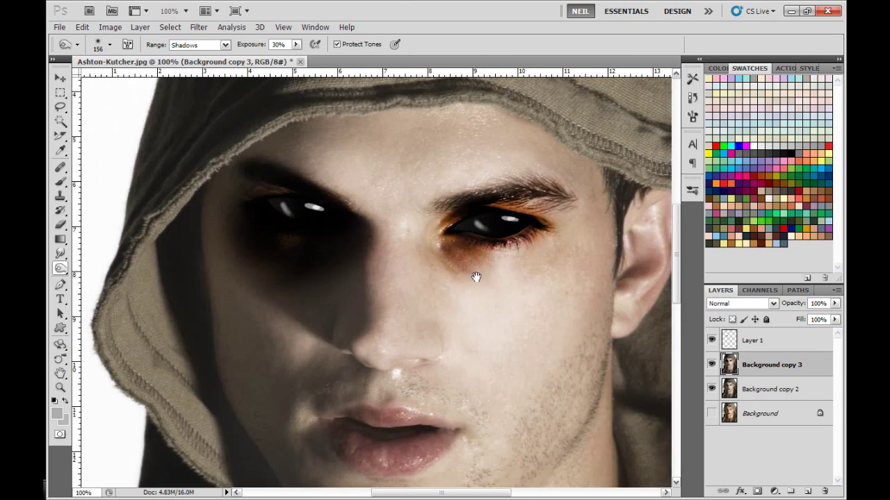
Burn the lips and the shaded skin above them, and reduce the Burn brush to 61 px.
drag(477, 276, 474, 236)
drag(351, 219, 335, 355)
drag(419, 326, 420, 231)
mouse_move(326, 285)
mouse_down()
mouse_move(428, 296)
mouse_move(348, 311)
mouse_up()
key(ctrl+minus)
key(ctrl+minus)
key(ctrl+plus)
key(ctrl+plus)
drag(415, 285, 439, 322)
right_click(361, 268)
click(439, 243)
mouse_move(249, 210)
mouse_down()
mouse_move(242, 219)
mouse_move(283, 326)
mouse_move(244, 208)
mouse_move(258, 306)
mouse_move(279, 294)
mouse_up()
key(ctrl+alt+z)
key(ctrl+alt+z)
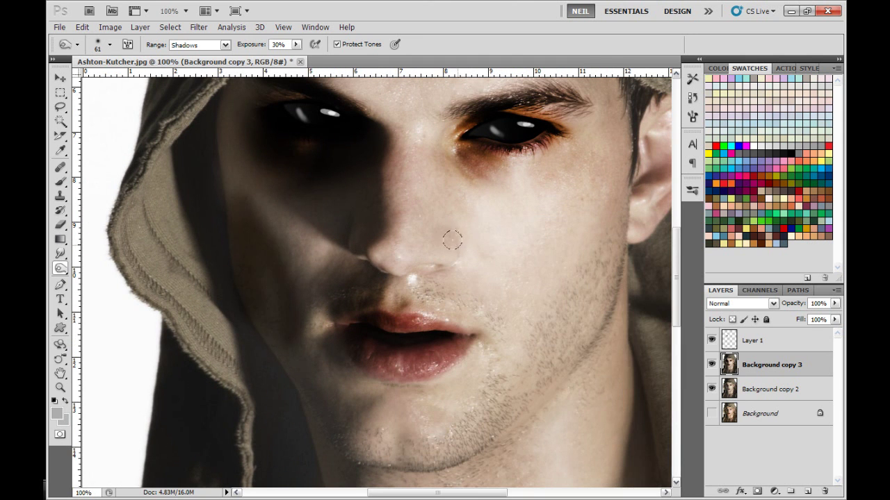
Lower the Burn exposure to 12% and darken the outer edge of the shadowed cheek and jaw.
click(296, 44)
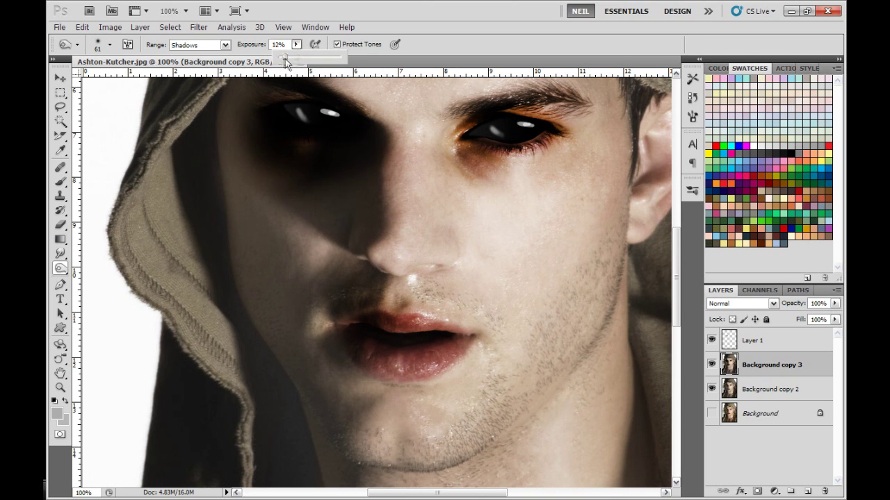
mouse_move(226, 211)
mouse_down()
mouse_move(237, 203)
mouse_move(279, 312)
mouse_up()
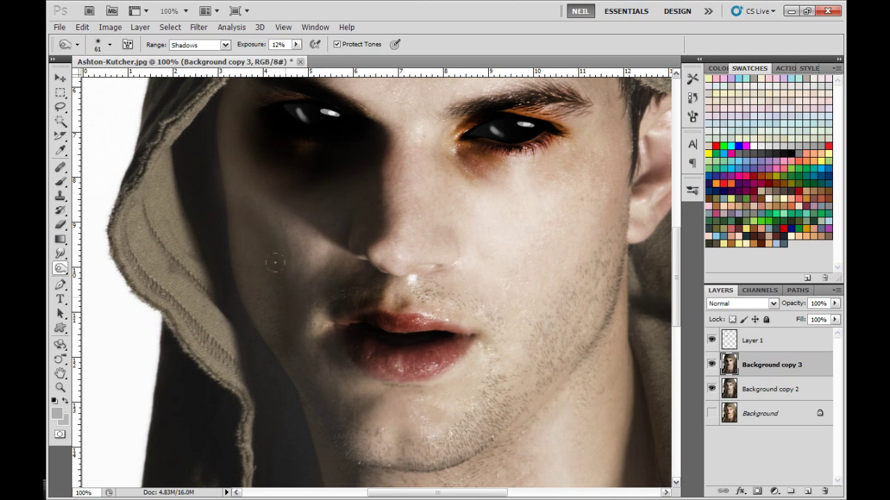
mouse_move(233, 194)
mouse_down()
mouse_move(246, 292)
mouse_move(257, 279)
mouse_move(263, 332)
mouse_up()
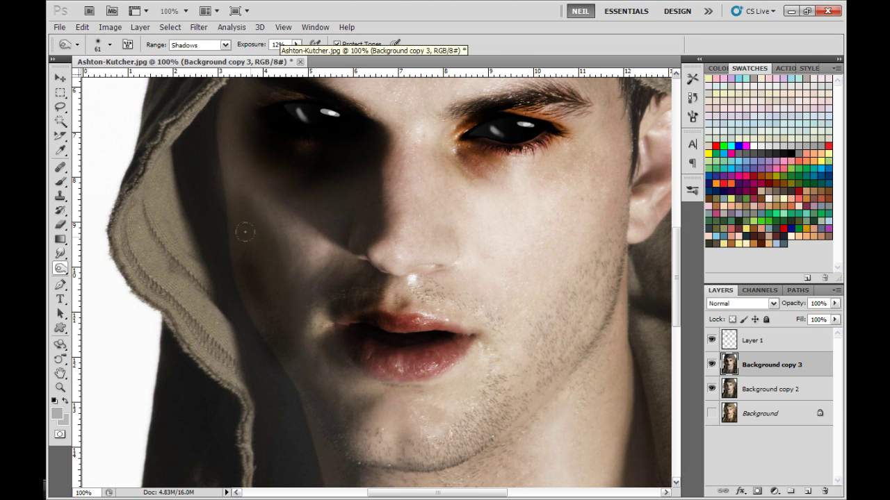
key(ctrl+minus)
key(ctrl+plus)
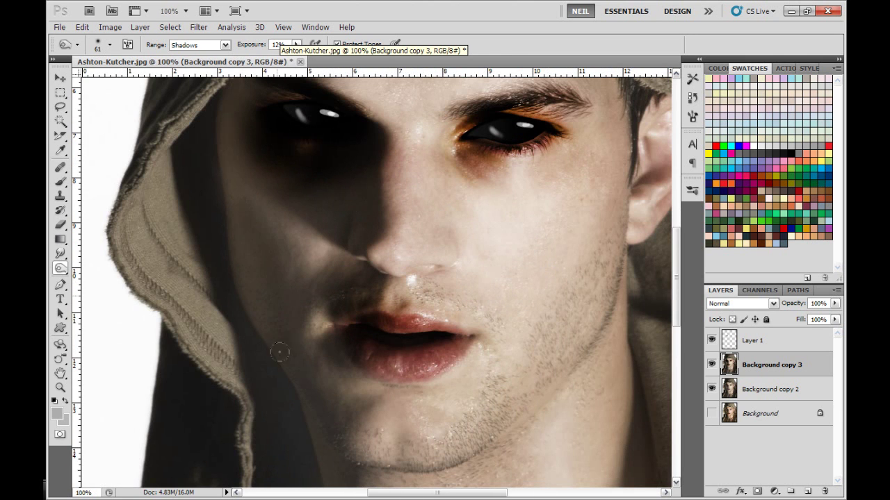
Burn the stubble along the well-lit cheek and jawline, and check it against the whole portrait.
drag(577, 311, 426, 240)
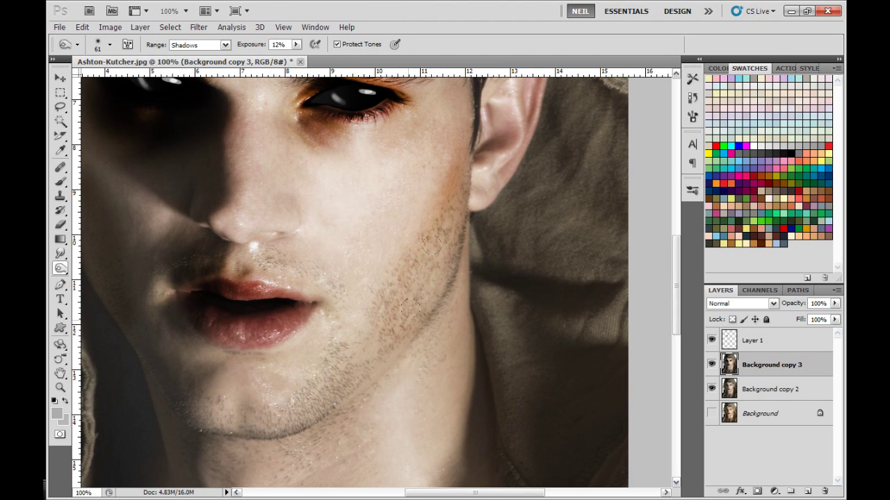
key(ctrl+minus)
key(ctrl+minus)
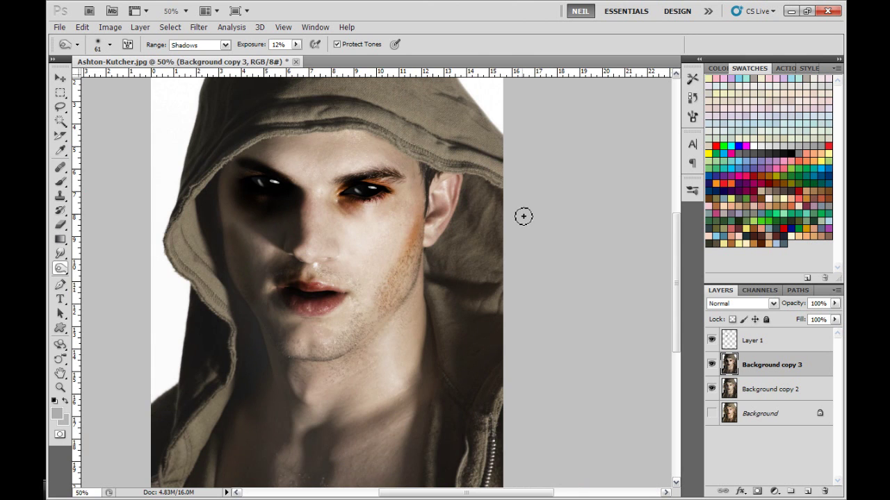
key(ctrl+plus)
key(ctrl+plus)
drag(456, 271, 465, 260)
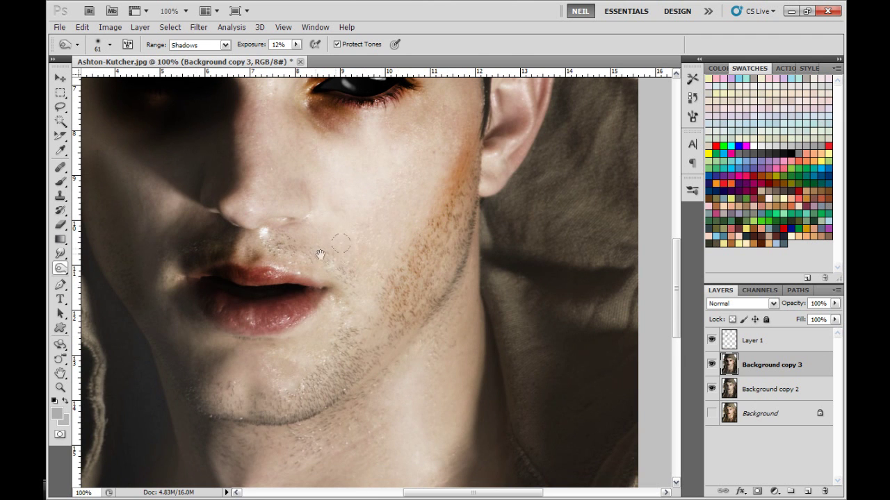
Burn more of the lit jaw and the ear, and compare the result with the layer beneath.
drag(321, 255, 421, 291)
mouse_move(308, 234)
mouse_down()
mouse_move(248, 314)
mouse_move(251, 287)
mouse_move(237, 308)
mouse_move(240, 261)
mouse_up()
key(ctrl+minus)
key(ctrl+minus)
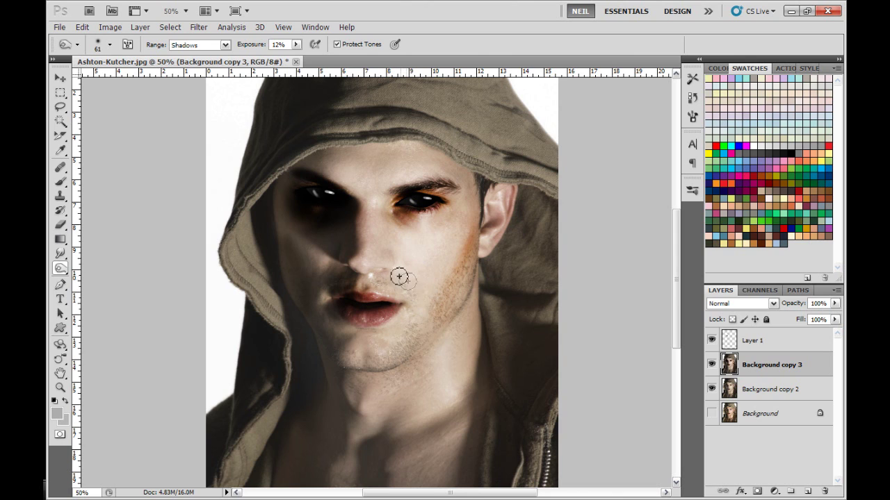
drag(428, 317, 471, 249)
drag(512, 186, 521, 156)
click(712, 366)
click(712, 365)
Apply Curves to Background copy 3 with points at input 89, output 51 and input 180, output 169.
click(110, 27)
mouse_move(137, 57)
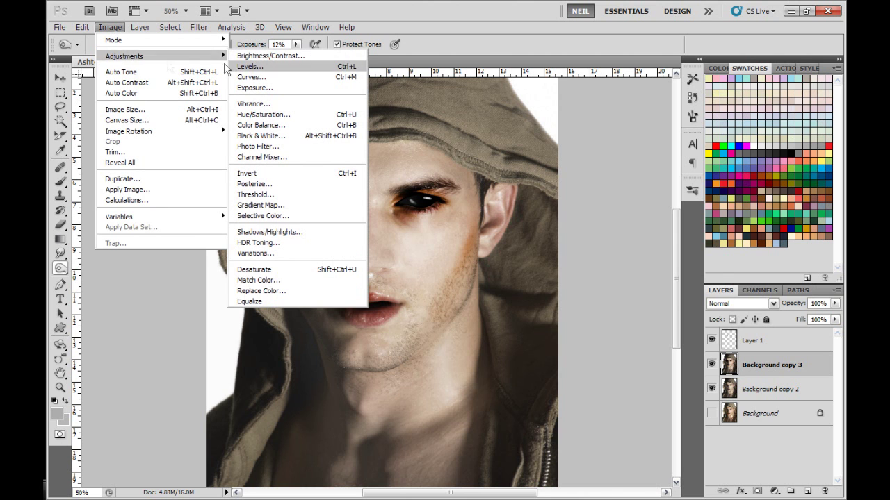
click(248, 78)
drag(531, 303, 531, 325)
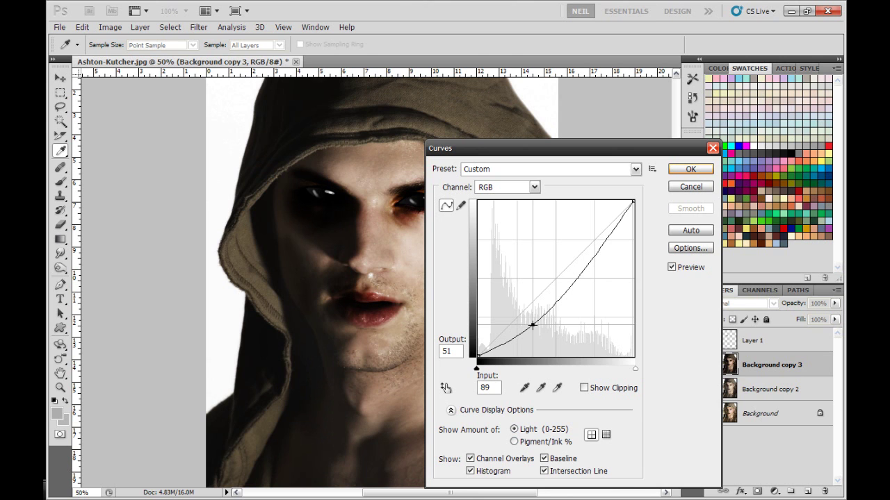
drag(589, 261, 588, 253)
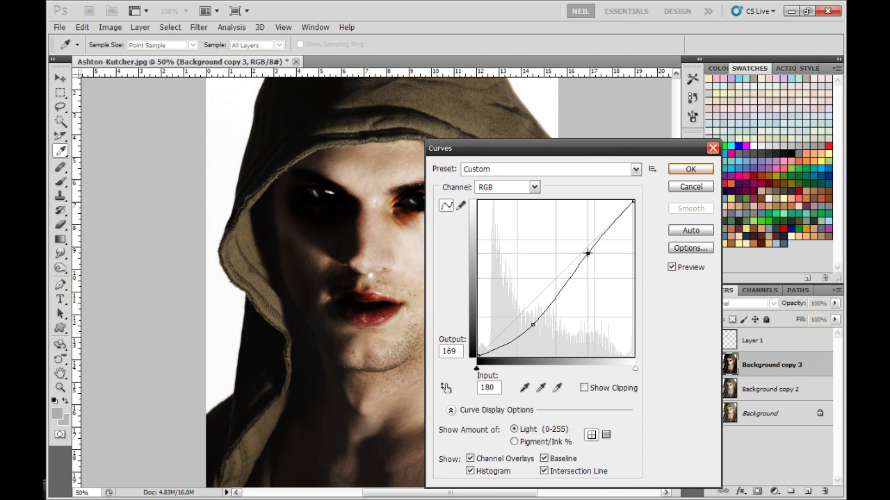
click(689, 170)
key(o)
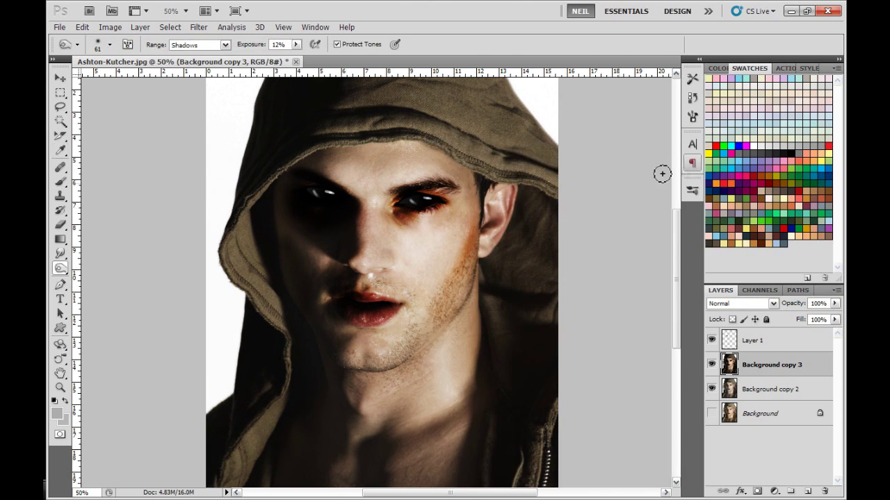
Reduce the saturation of Background copy 3 to -24 and compare the result with the layer beneath.
click(113, 29)
mouse_move(140, 59)
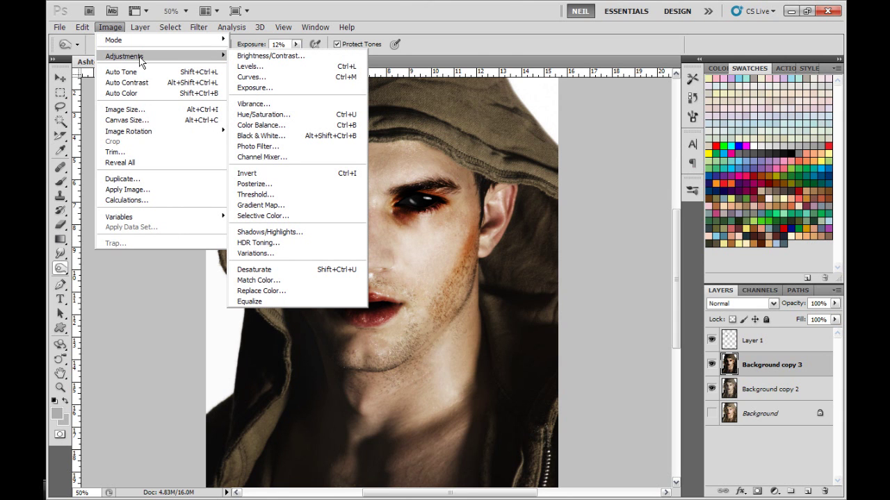
click(263, 114)
mouse_move(494, 255)
mouse_down()
mouse_move(468, 258)
mouse_move(477, 260)
mouse_up()
drag(499, 149, 565, 230)
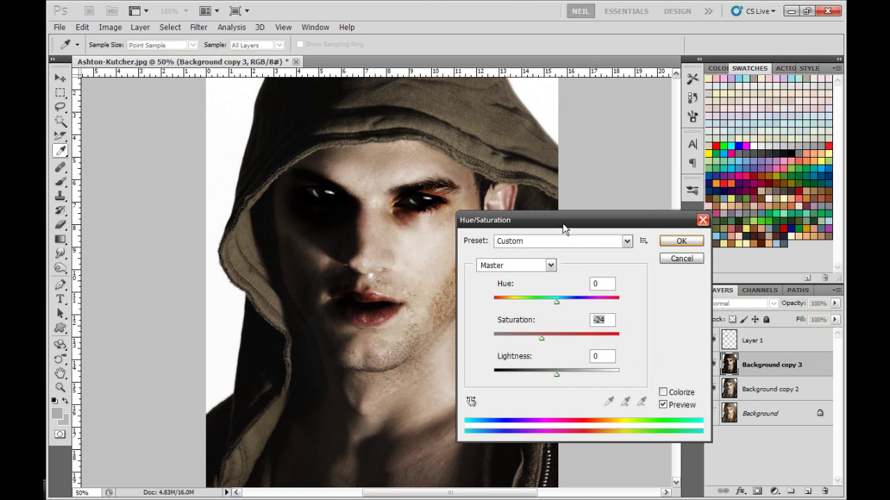
click(669, 243)
key(o)
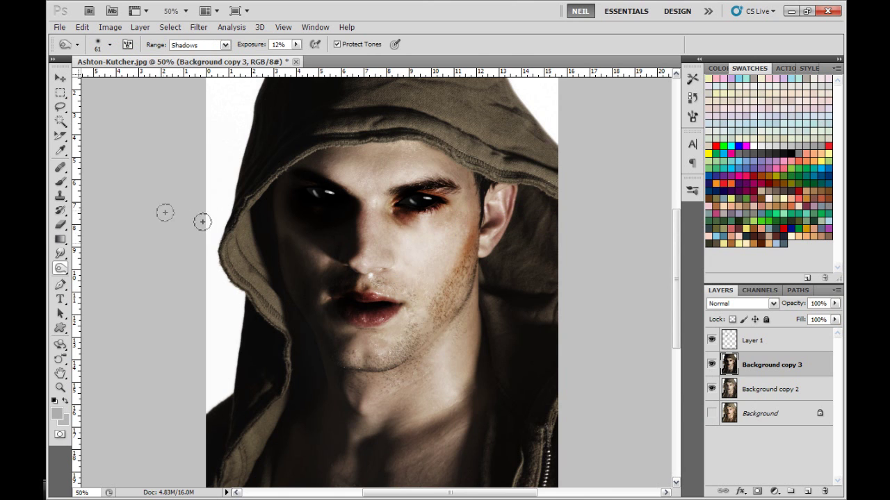
click(713, 365)
click(712, 365)
Erase the hood and clothing around the face on Background copy 3 with a 360 px Eraser.
click(59, 225)
key(ctrl+minus)
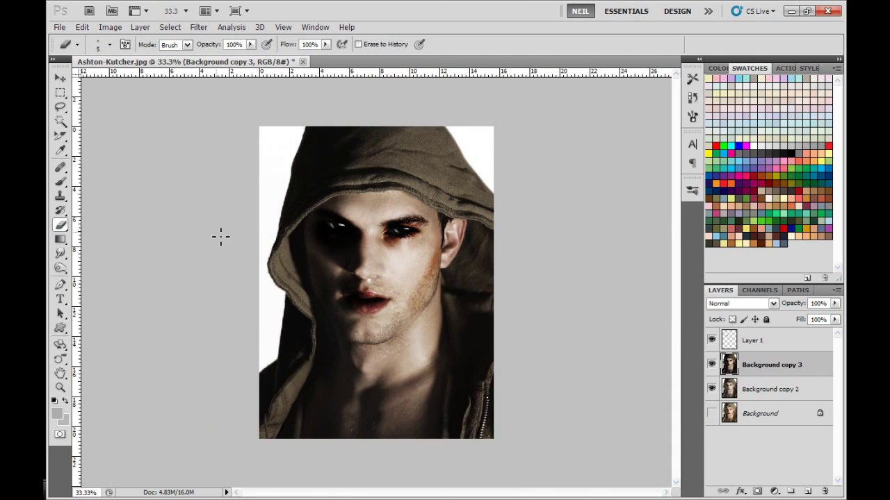
key(ctrl+plus)
right_click(468, 217)
click(605, 292)
key(Return)
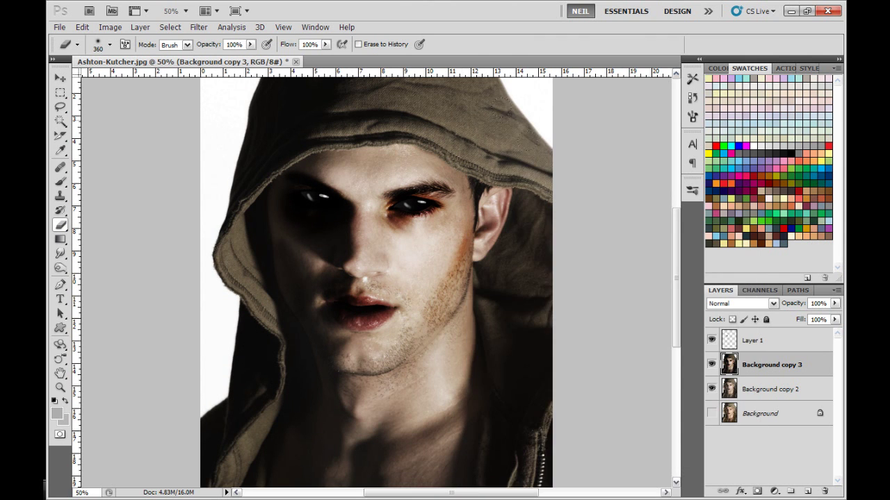
drag(392, 214, 398, 271)
mouse_move(502, 148)
mouse_down()
mouse_move(460, 171)
mouse_move(407, 152)
mouse_up()
mouse_move(476, 144)
mouse_down()
mouse_move(351, 104)
mouse_move(378, 95)
mouse_move(346, 99)
mouse_move(191, 199)
mouse_move(197, 254)
mouse_up()
mouse_move(244, 365)
mouse_down()
mouse_move(216, 218)
mouse_move(164, 292)
mouse_up()
mouse_move(527, 256)
mouse_down()
mouse_move(429, 315)
mouse_move(428, 253)
mouse_up()
key(ctrl+minus)
Raise the saturation of Background copy 2 to +55 with Hue/Saturation.
click(752, 391)
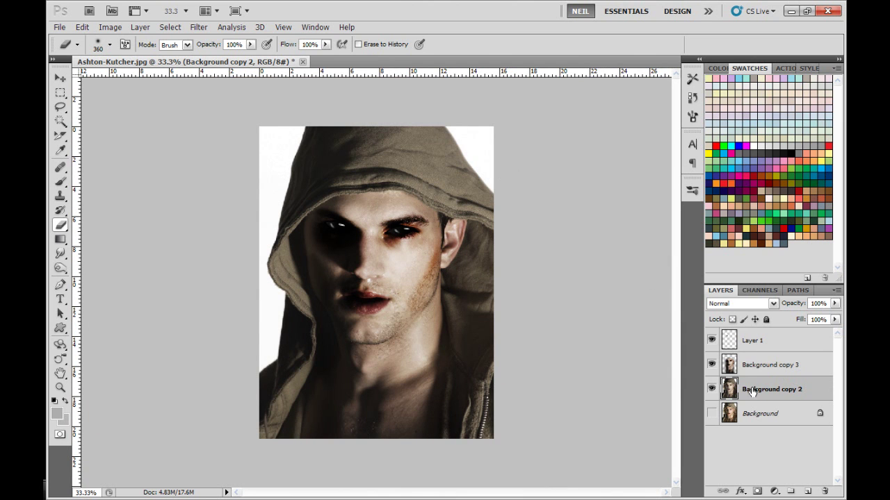
click(110, 27)
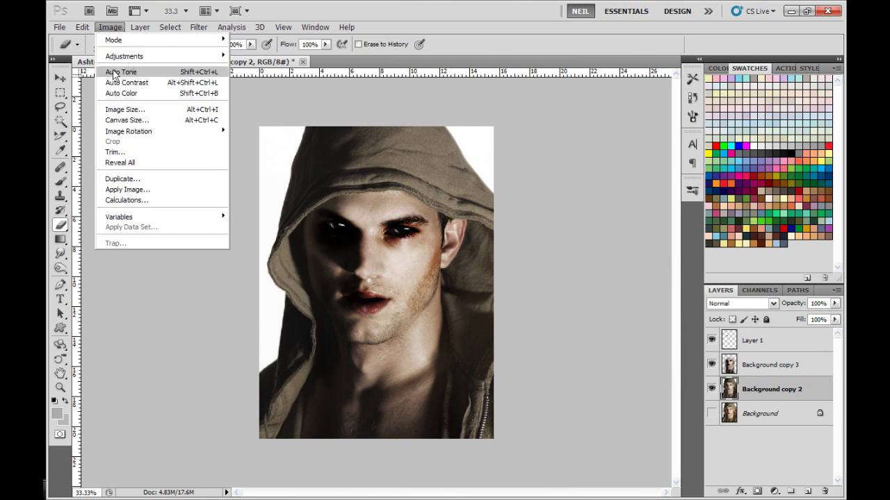
mouse_move(136, 57)
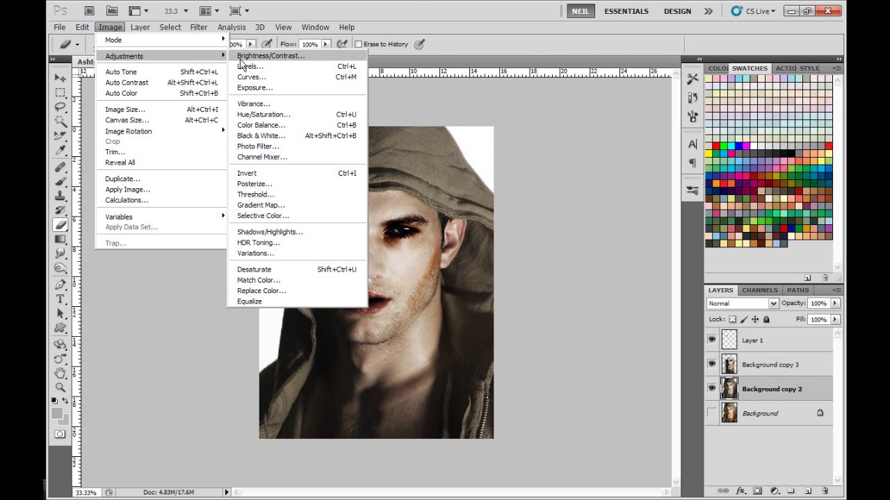
click(264, 114)
drag(567, 338, 592, 340)
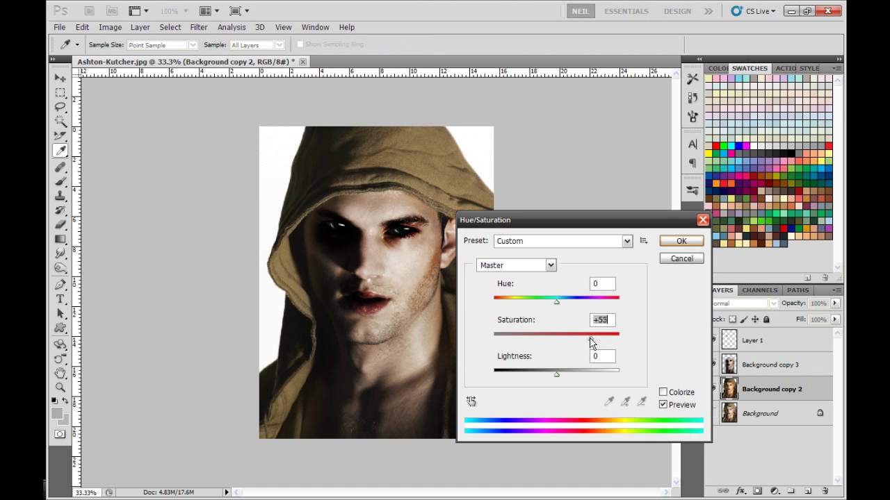
click(680, 242)
key(e)
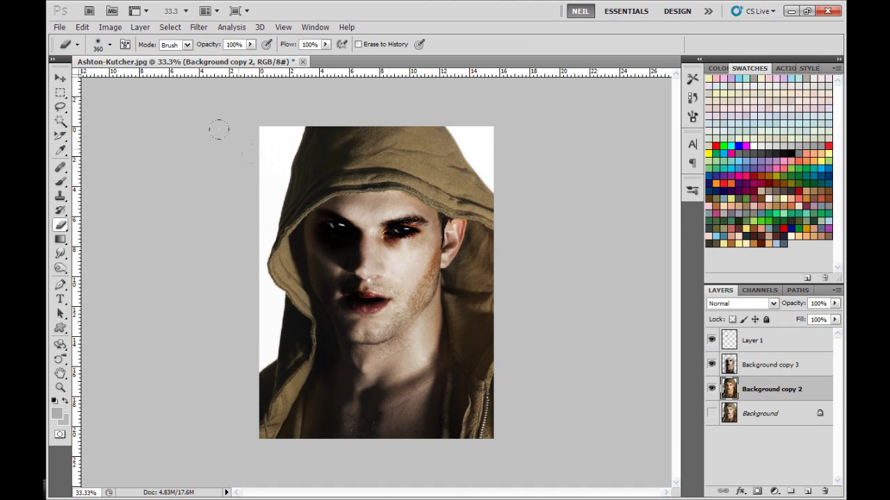
Darken Background copy 2 by pulling down the lower tones with Curves.
click(109, 27)
mouse_move(138, 62)
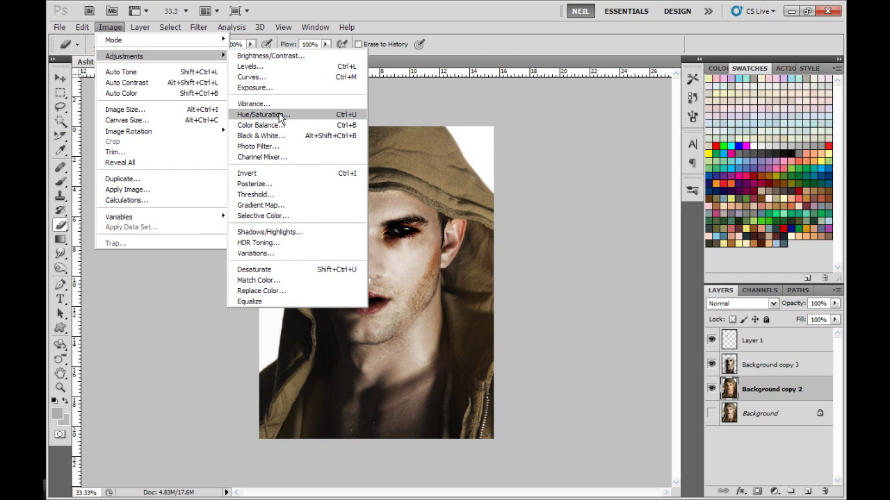
click(251, 76)
drag(522, 318, 534, 334)
click(687, 171)
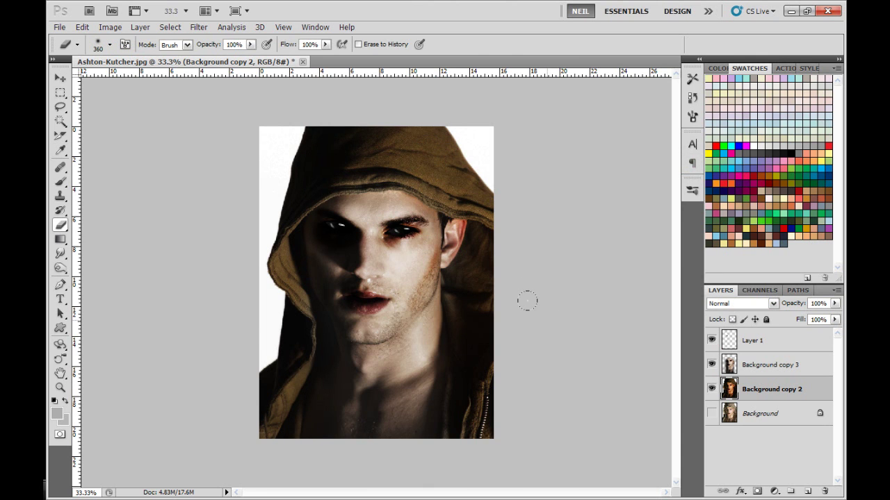
key(ctrl+plus)
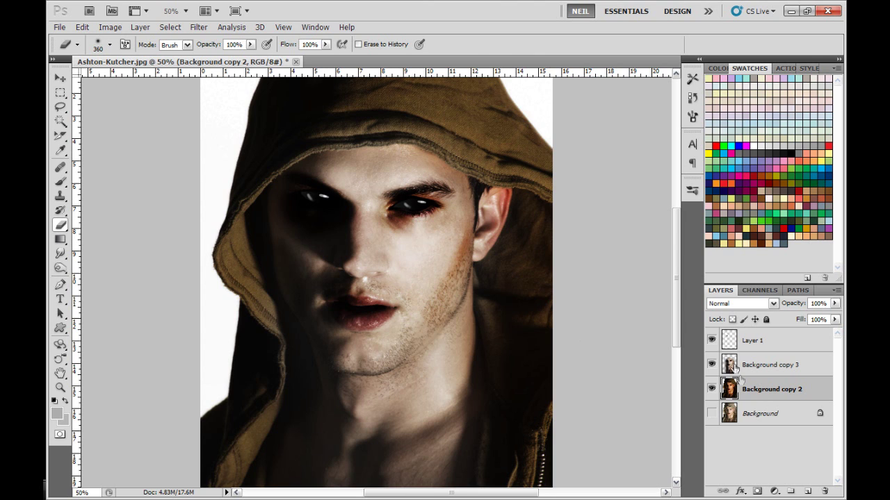
Apply Color Balance to the eyes on Layer 1, shifting the midtones toward red and the highlights toward yellow.
click(745, 345)
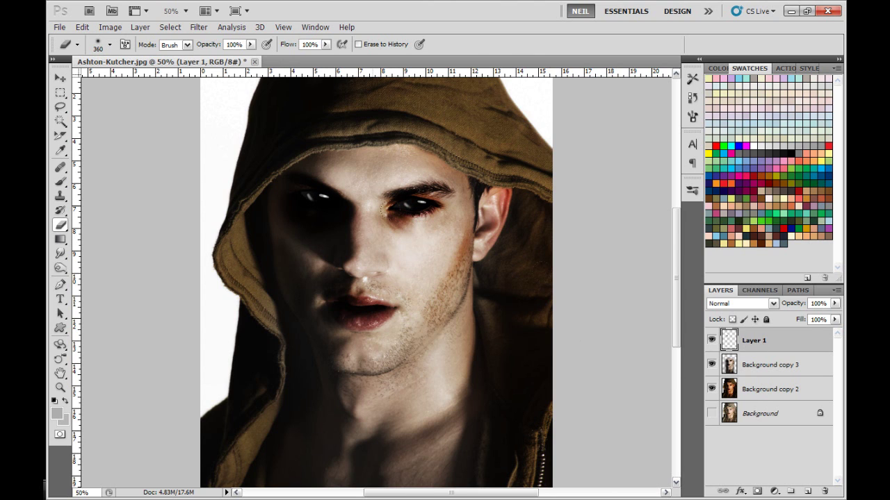
click(110, 26)
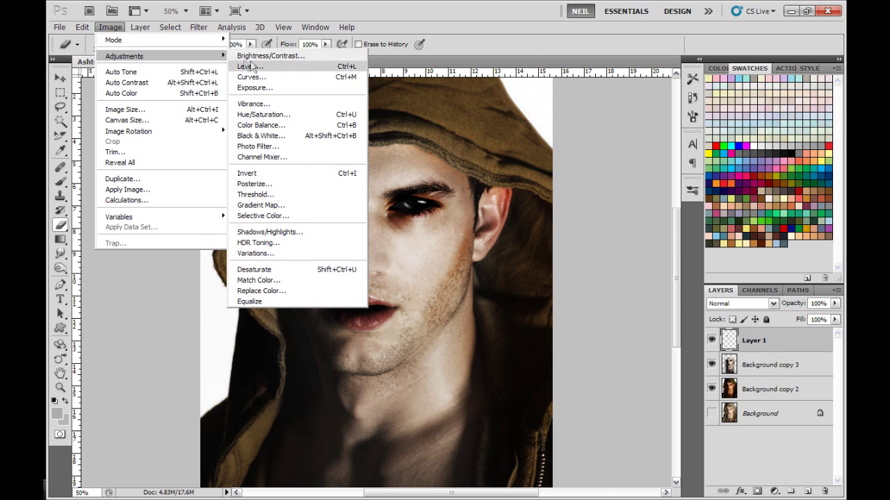
click(278, 125)
drag(260, 169, 481, 283)
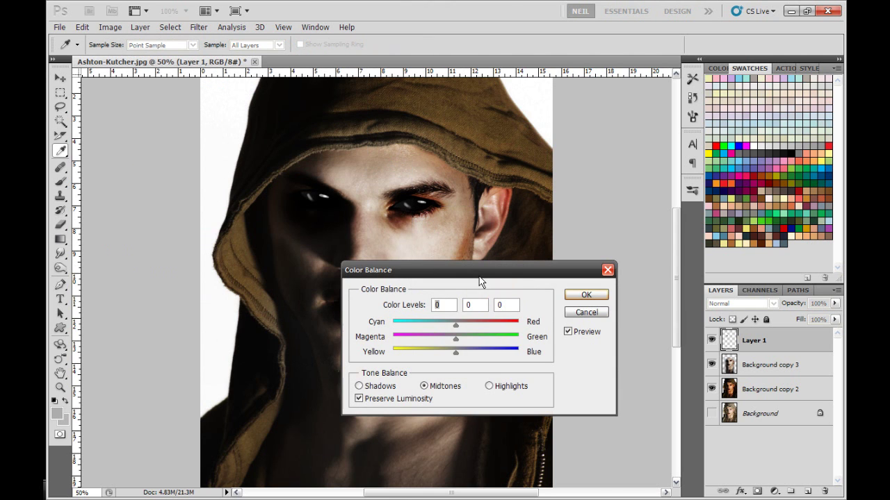
drag(458, 331, 507, 329)
click(489, 386)
drag(461, 358, 449, 359)
click(583, 298)
key(e)
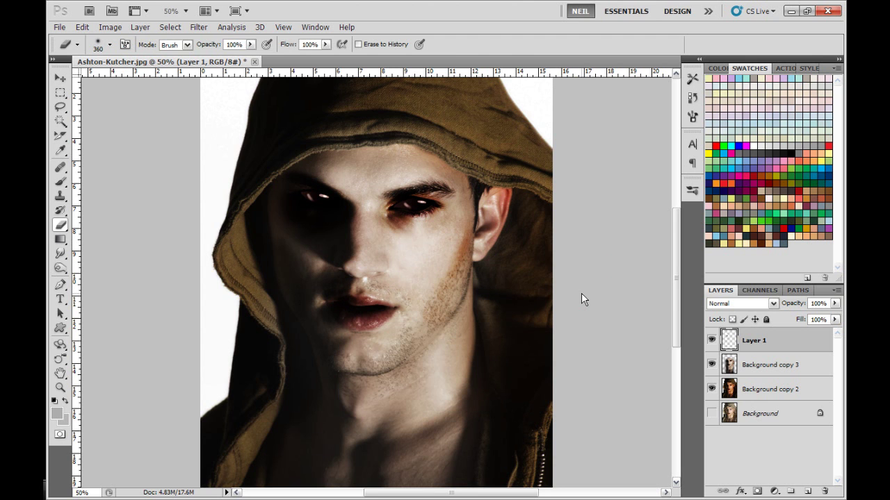
mouse_move(552, 294)
mouse_down()
mouse_move(542, 243)
mouse_move(554, 298)
mouse_up()
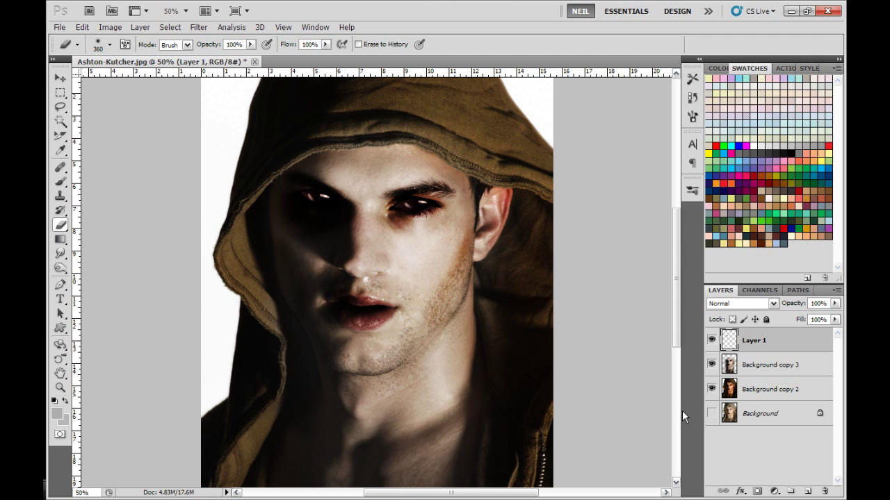
Apply Levels to Background copy 2 with input black 54, output white 131 and a lowered input white point.
click(739, 392)
click(109, 27)
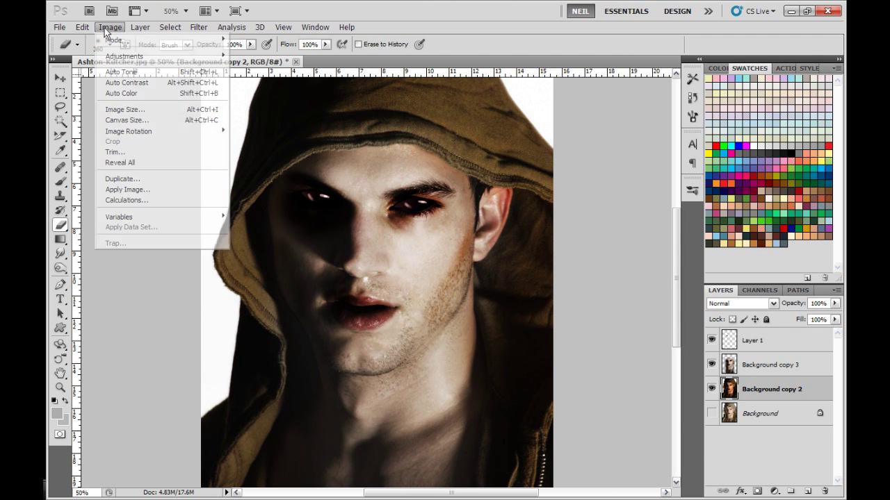
mouse_move(126, 57)
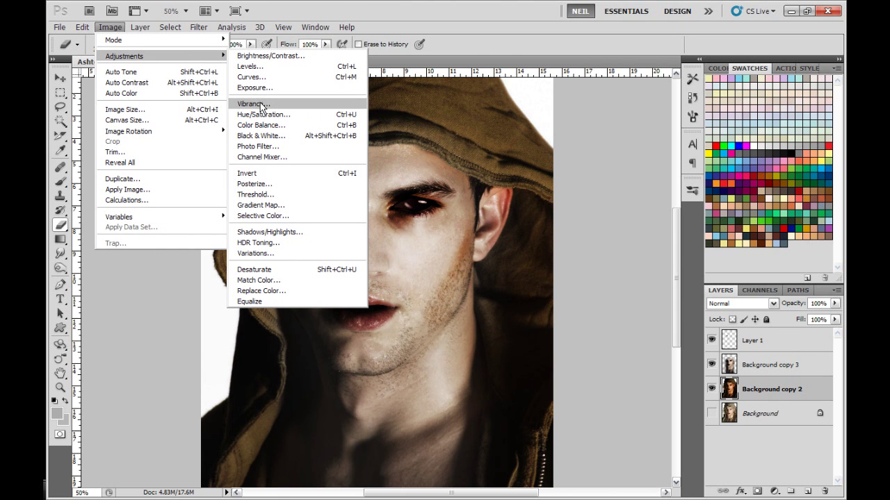
click(249, 67)
drag(568, 249, 601, 254)
drag(727, 301, 648, 295)
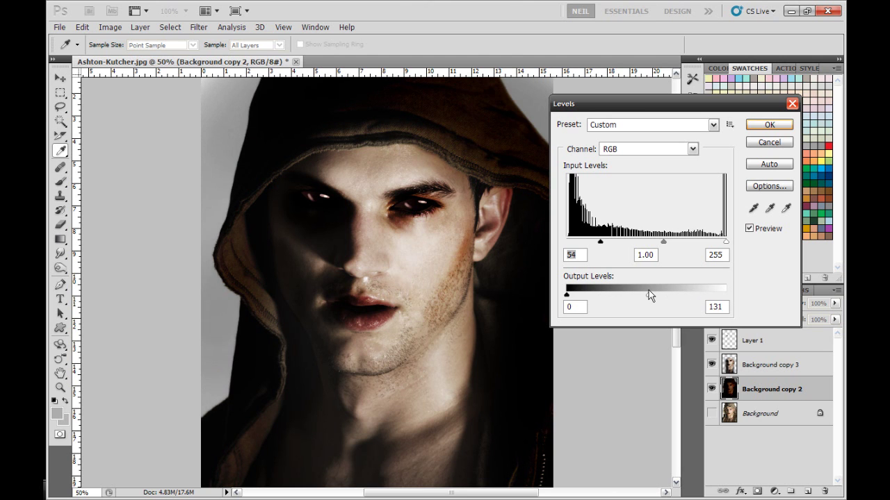
drag(726, 243, 684, 245)
click(768, 125)
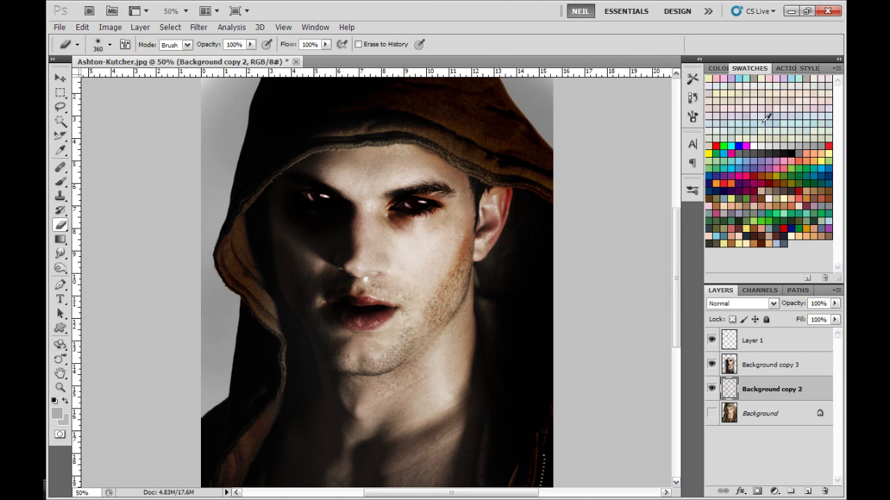
Select the grey background on both sides of the hood on Background copy 2 with the Magic Wand at tolerance 5.
mouse_move(524, 279)
mouse_down()
mouse_move(522, 338)
mouse_move(514, 207)
mouse_move(508, 318)
mouse_up()
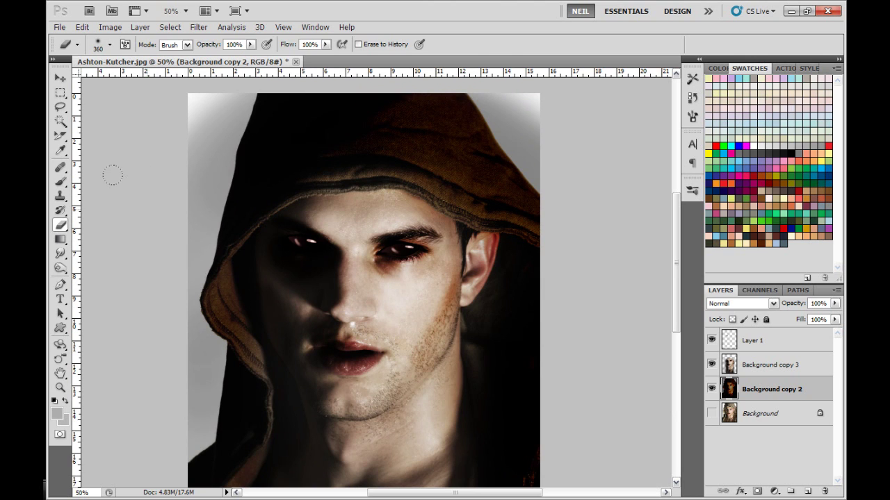
click(59, 107)
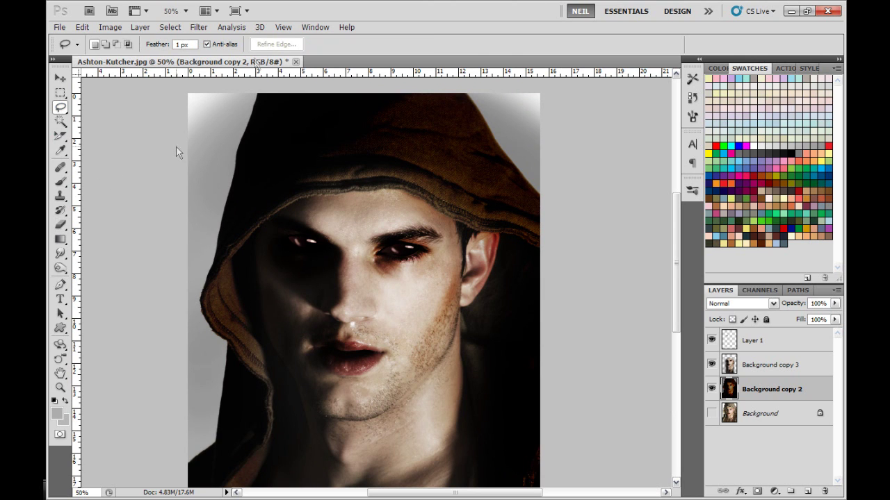
click(61, 121)
click(235, 189)
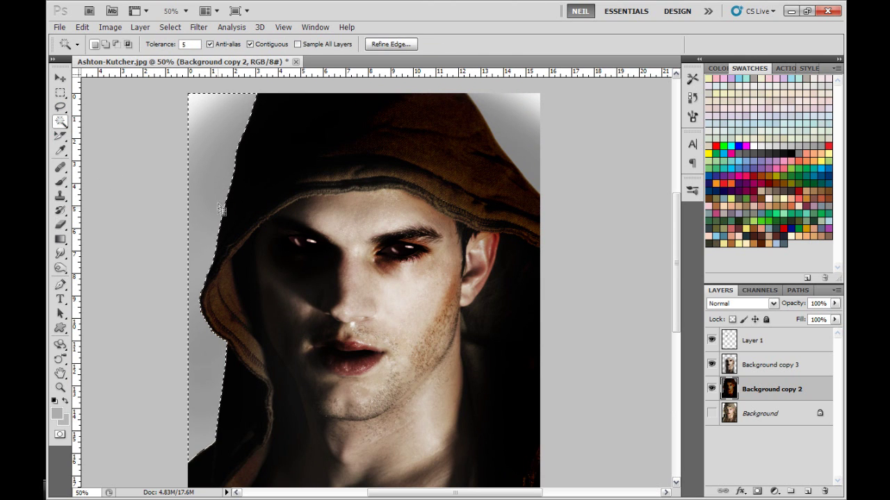
shift+click(532, 191)
Paint the selected background areas dark red with a soft 360 px brush.
click(61, 183)
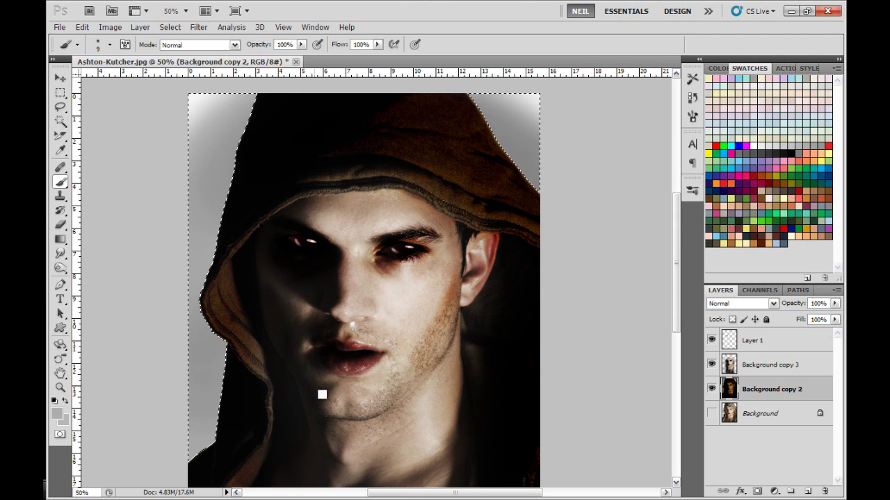
click(771, 177)
right_click(321, 299)
click(459, 287)
mouse_move(186, 230)
mouse_down()
mouse_move(198, 117)
mouse_move(209, 209)
mouse_up()
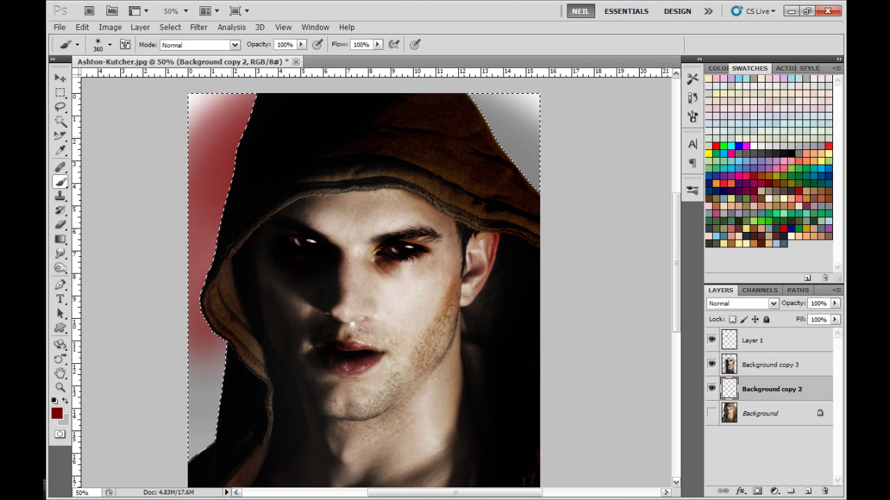
drag(165, 402, 178, 362)
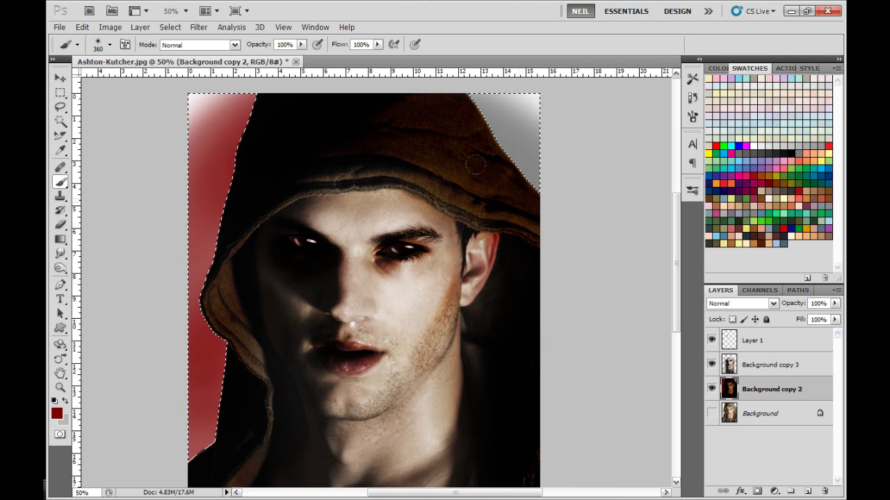
drag(512, 142, 495, 101)
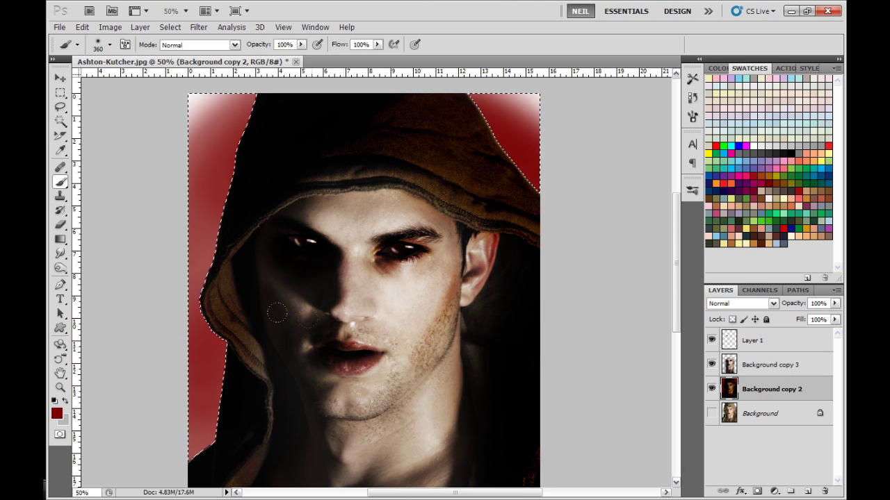
Add a new layer above Layer 1, shade the outer parts of the red background with black, and clear the stray guide.
click(713, 391)
click(712, 391)
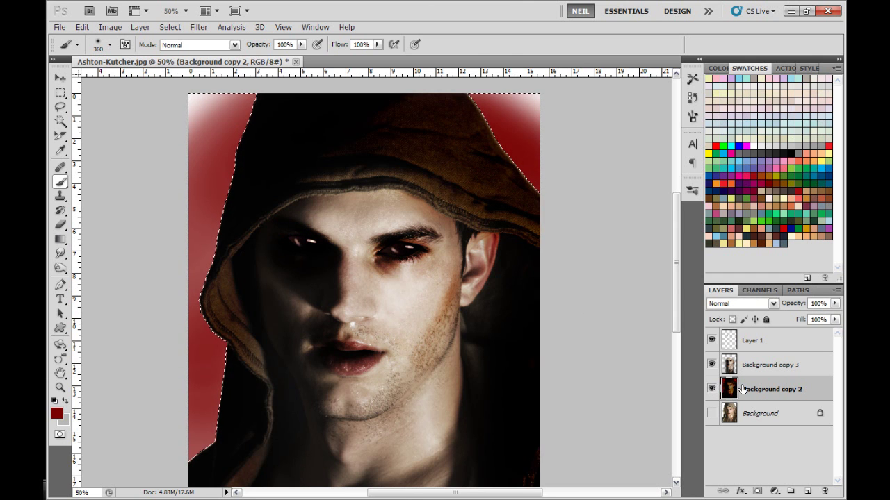
click(758, 347)
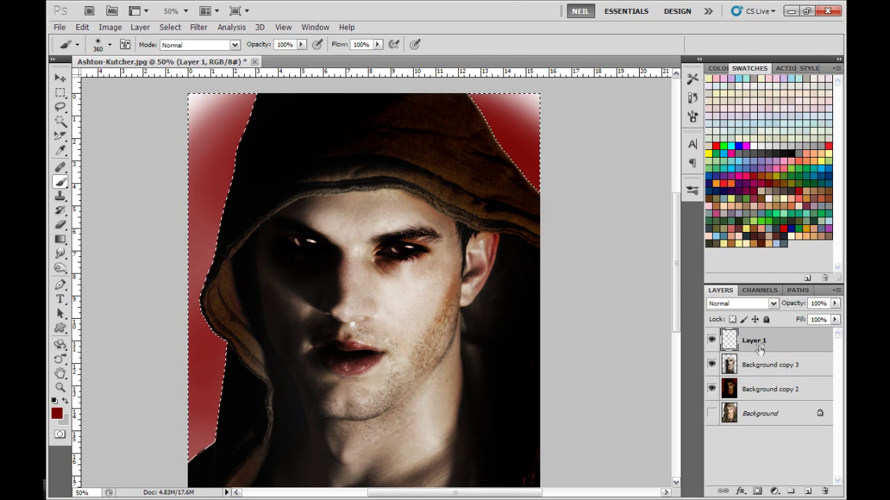
click(807, 491)
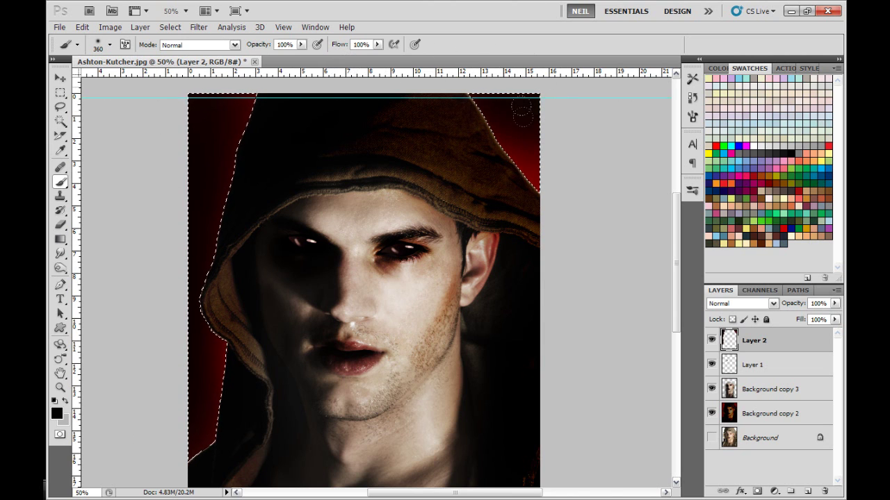
click(283, 27)
click(291, 183)
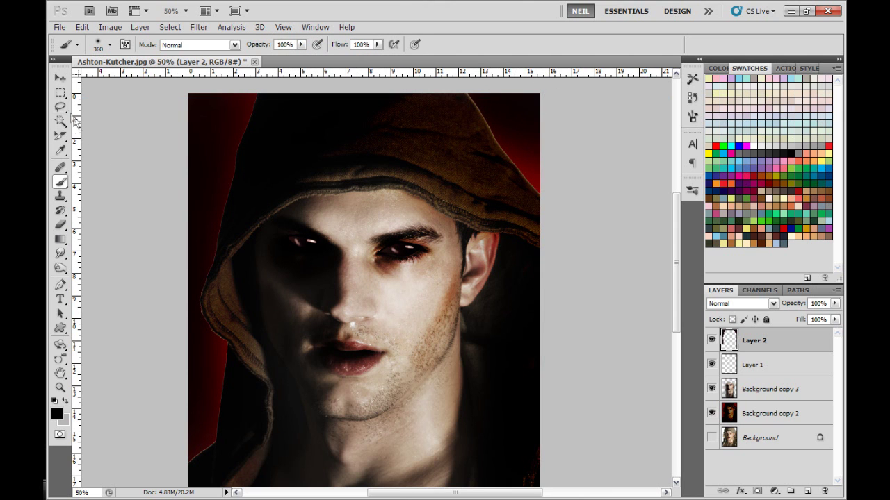
Set up a hard 5 px brush with a brighter version of the red sampled beside the hood's left edge.
key(l)
click(60, 182)
key(ctrl+plus)
key(ctrl+plus)
drag(219, 133, 270, 246)
drag(184, 134, 285, 279)
right_click(331, 247)
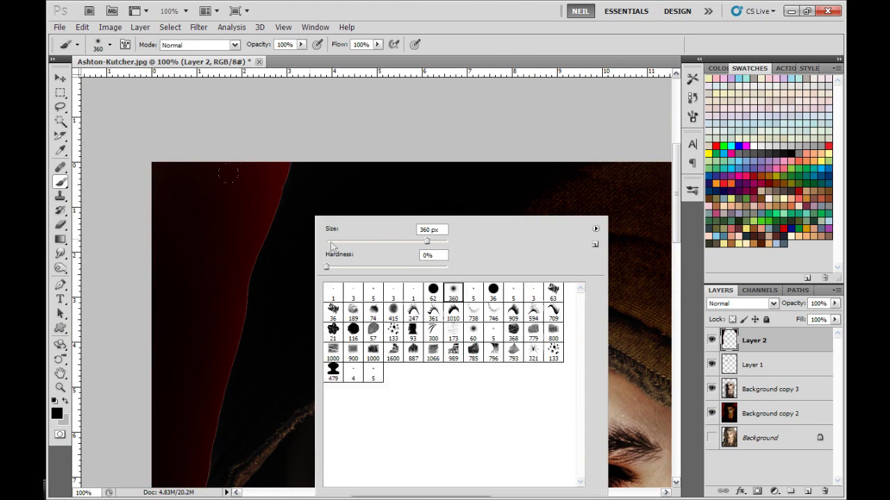
click(372, 292)
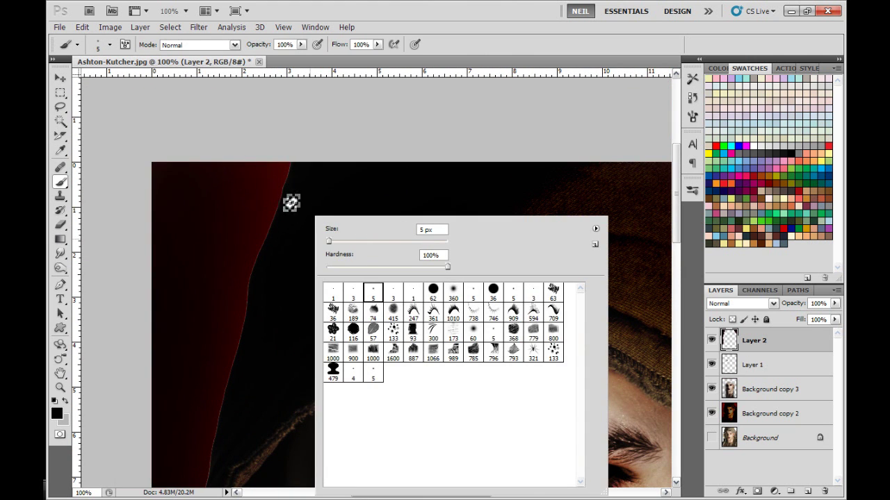
alt+click(266, 217)
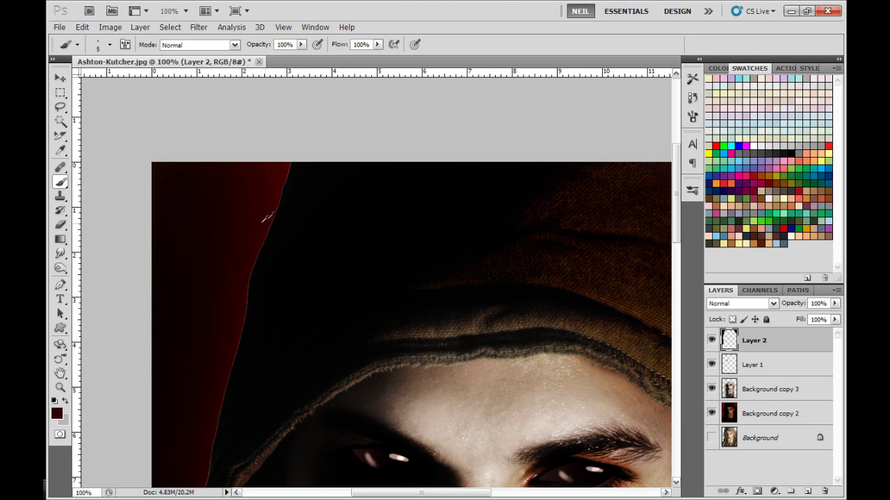
click(58, 414)
text(113)
click(736, 172)
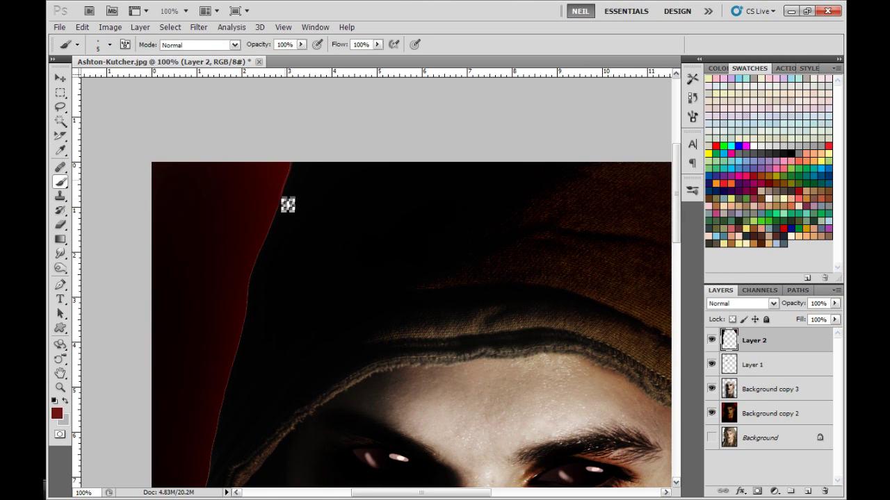
Paint a thin red rim light along the hood's left edge on Layer 2, following its outline downward.
key(ctrl+plus)
drag(284, 207, 374, 309)
mouse_move(300, 164)
mouse_down()
mouse_move(287, 201)
mouse_move(304, 148)
mouse_move(250, 298)
mouse_move(308, 136)
mouse_move(282, 201)
mouse_up()
drag(307, 142, 269, 243)
drag(301, 164, 288, 192)
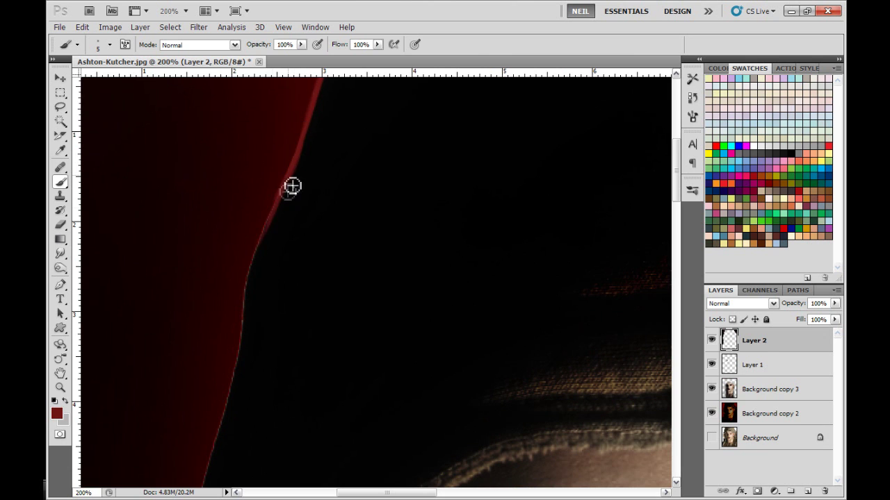
mouse_move(257, 294)
mouse_down()
mouse_move(277, 169)
mouse_move(256, 253)
mouse_up()
drag(257, 253, 264, 219)
key(ctrl+z)
drag(280, 132, 267, 238)
drag(281, 151, 264, 250)
drag(279, 178, 252, 291)
mouse_move(264, 239)
mouse_down()
mouse_move(276, 161)
mouse_move(261, 235)
mouse_up()
drag(286, 136, 243, 286)
mouse_move(251, 239)
mouse_down()
mouse_move(274, 158)
mouse_move(248, 262)
mouse_up()
drag(263, 196, 212, 417)
Paint a near-white highlight over the red rim light at the bend in the hood's left edge.
click(56, 416)
click(545, 223)
click(727, 171)
drag(333, 91, 270, 313)
mouse_move(285, 188)
mouse_down()
mouse_move(264, 281)
mouse_move(249, 199)
mouse_move(223, 284)
mouse_move(219, 348)
mouse_move(228, 273)
mouse_up()
mouse_move(265, 178)
mouse_down()
mouse_move(235, 257)
mouse_move(213, 373)
mouse_up()
mouse_move(274, 165)
mouse_down()
mouse_move(218, 310)
mouse_move(211, 399)
mouse_up()
mouse_move(214, 357)
mouse_down()
mouse_move(285, 135)
mouse_move(237, 256)
mouse_move(228, 255)
mouse_move(223, 288)
mouse_move(252, 215)
mouse_move(217, 330)
mouse_up()
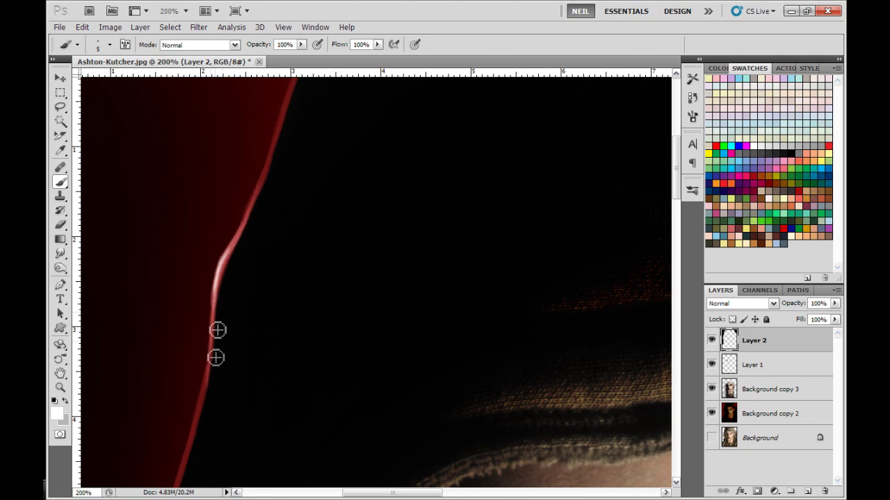
Sample a muted pink brush colour for the rim light on the hood's right edge.
key(ctrl+minus)
key(ctrl+minus)
key(ctrl+minus)
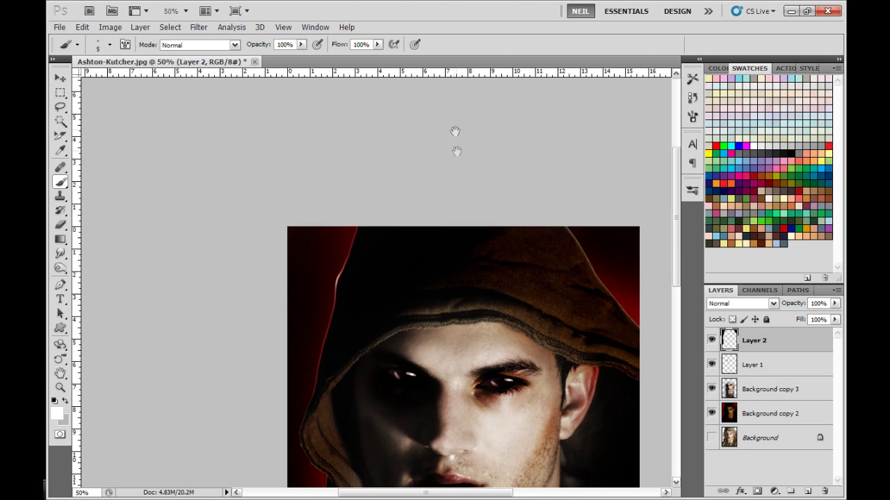
drag(576, 291, 431, 184)
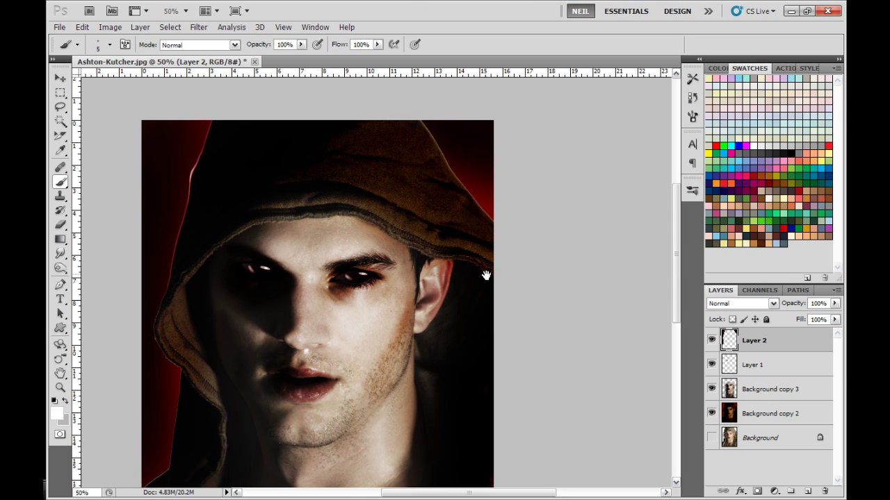
drag(488, 267, 431, 292)
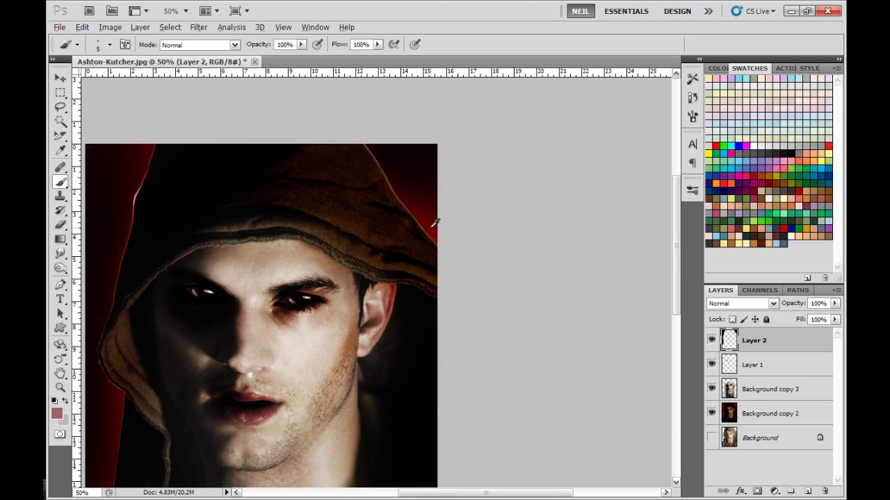